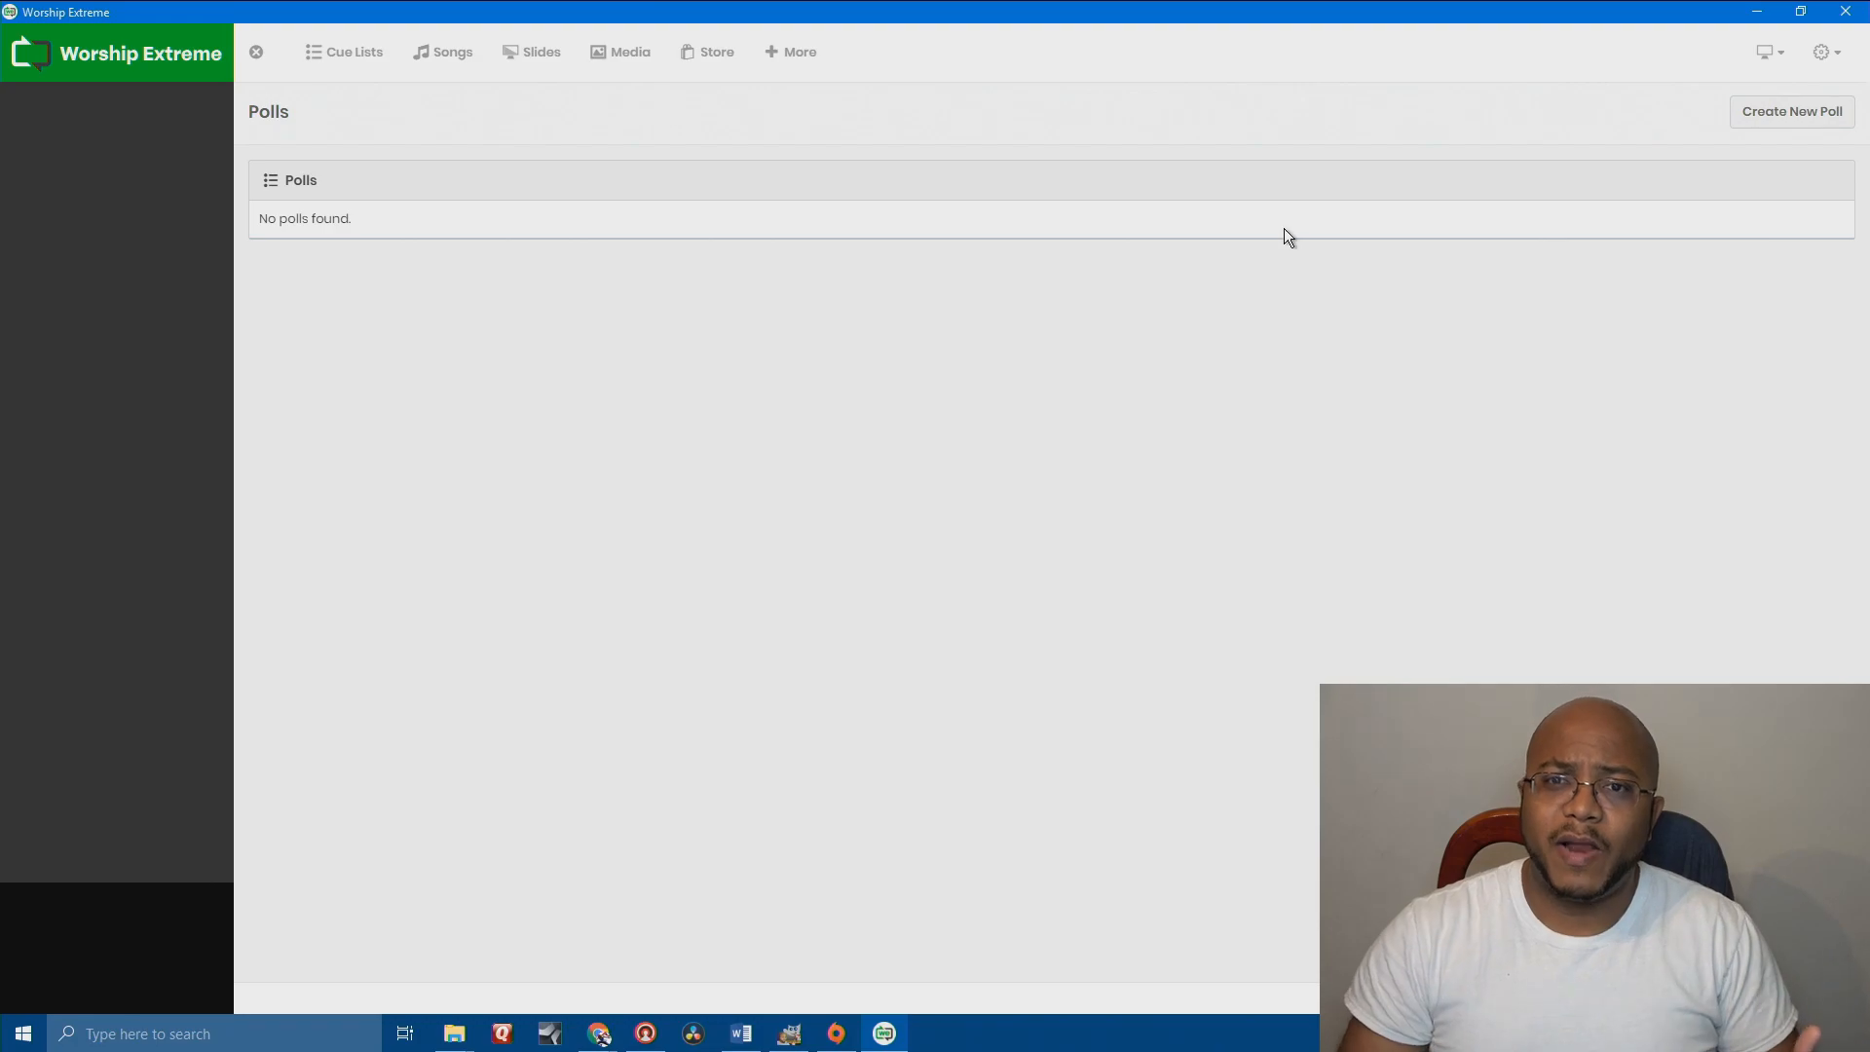
# - Create a new poll with the question "Where would you like to hold Friends & Family Day 2019?"
pyautogui.click(1776, 113)
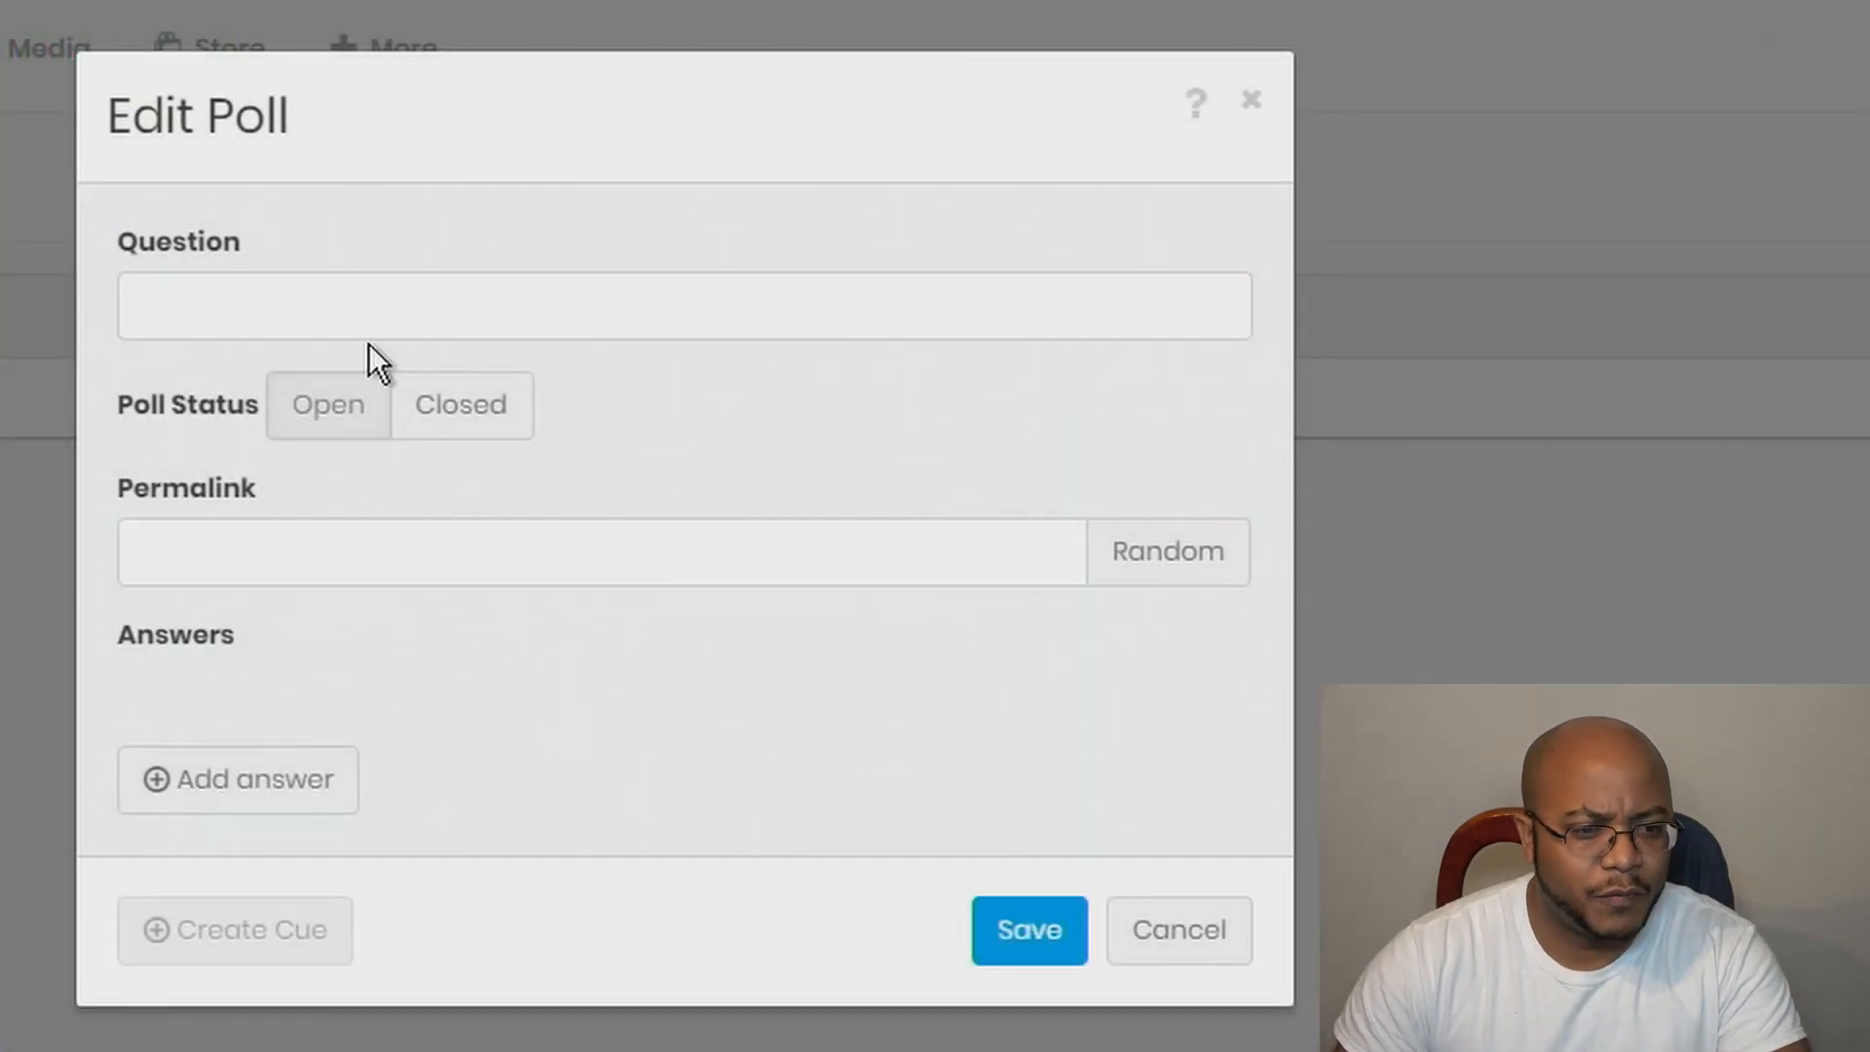
pyautogui.click(382, 297)
pyautogui.write('Where')
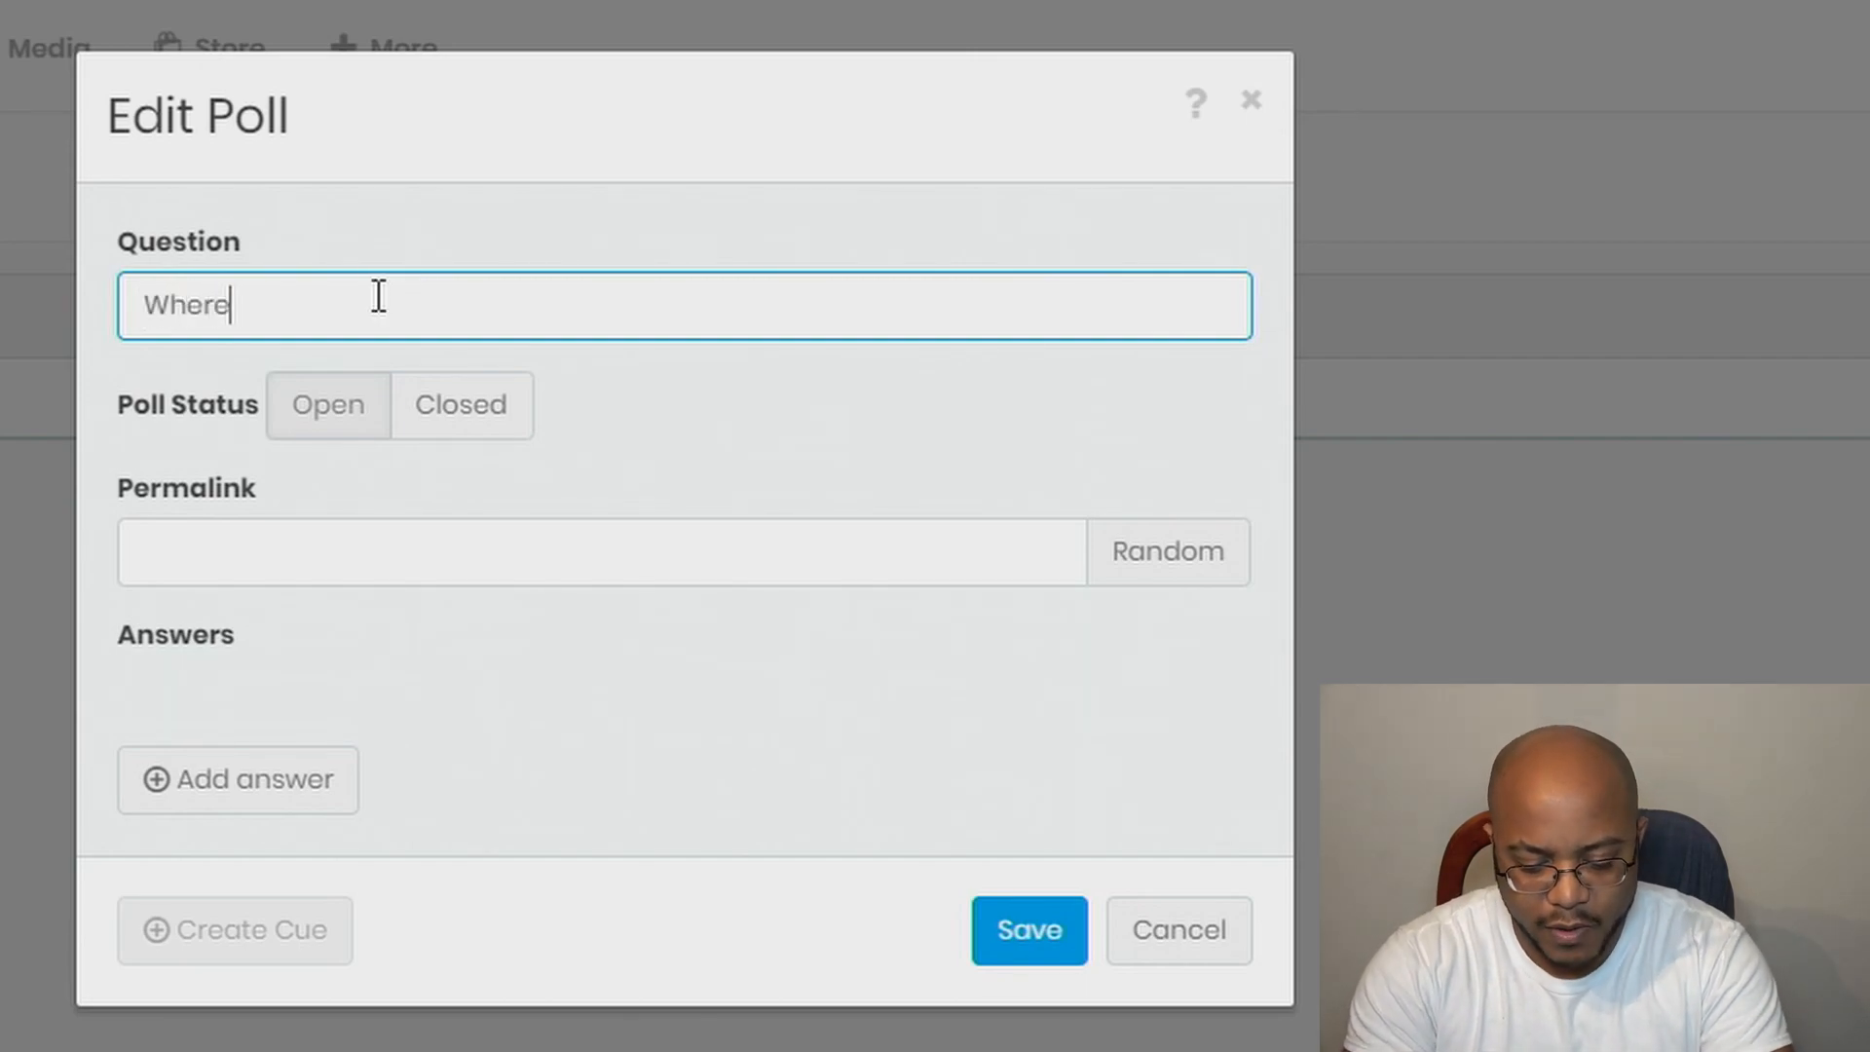
pyautogui.write(' would you like to hold Fri')
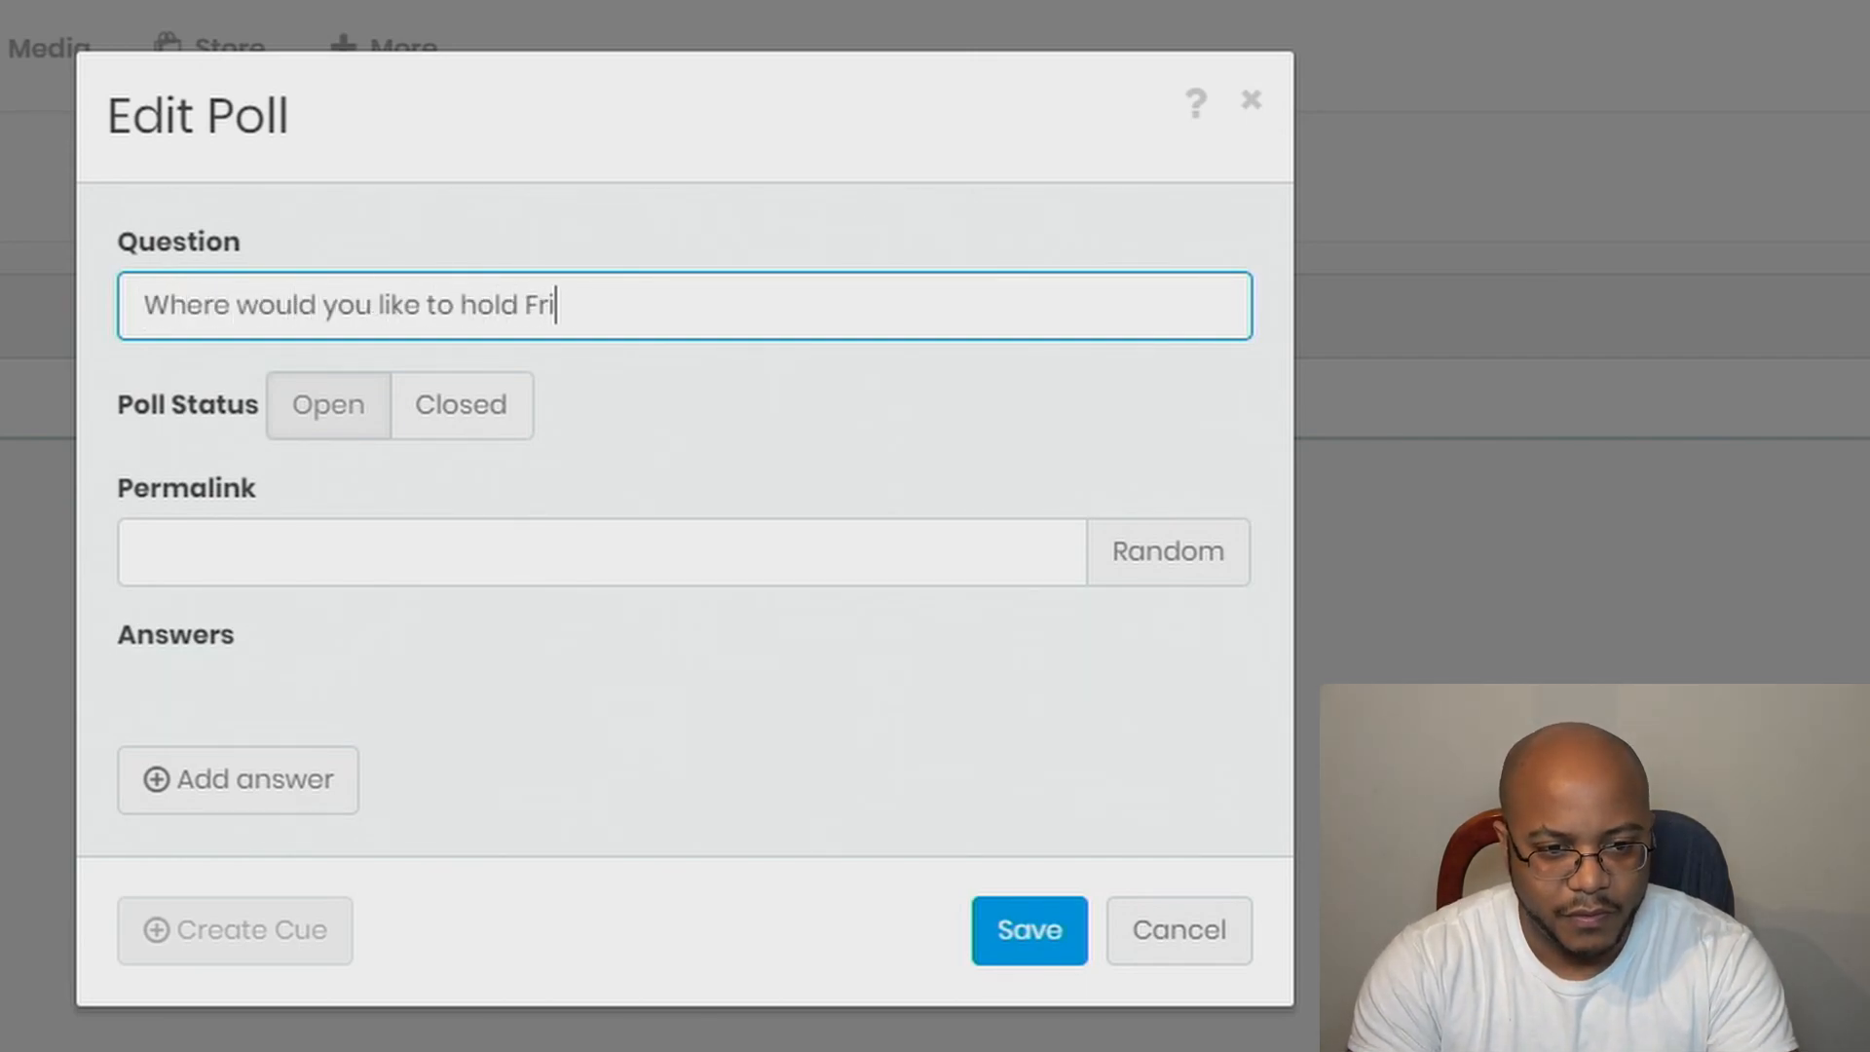
pyautogui.write('ends & Family Day 2019?')
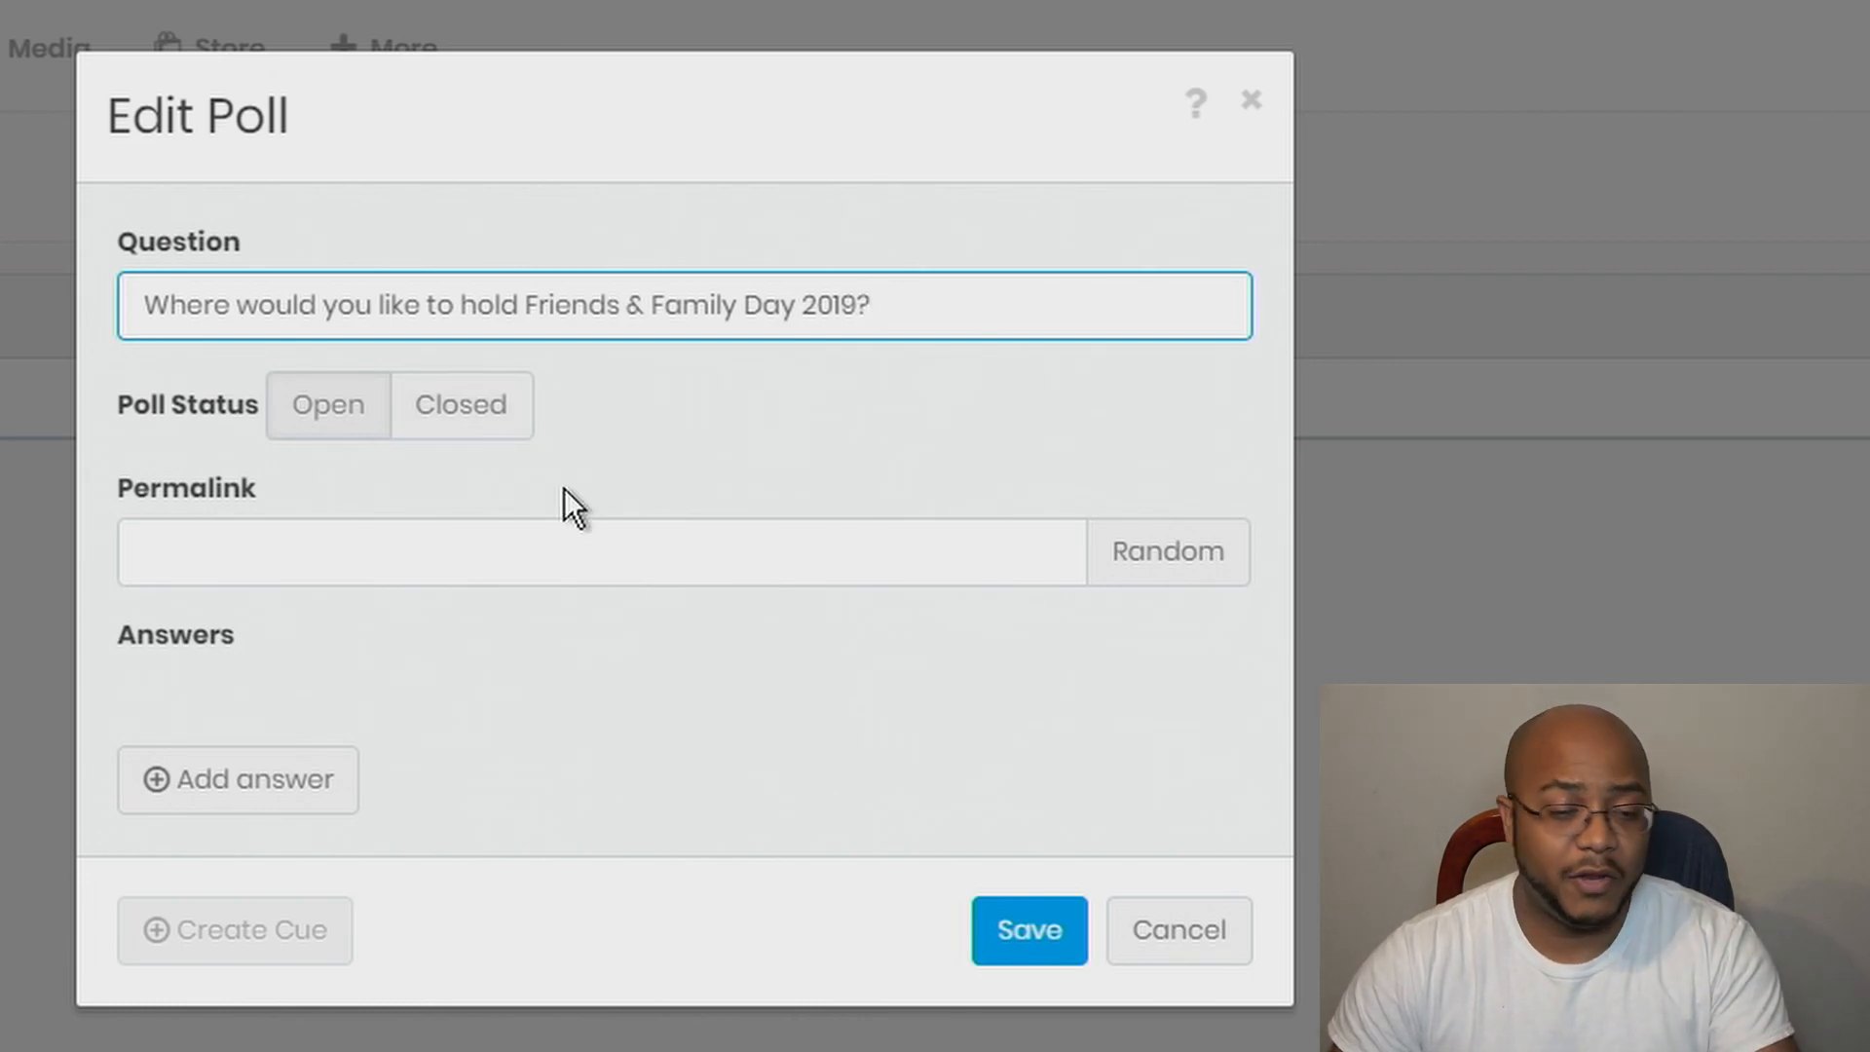
# - Set the poll's permalink to friendsandfamily
pyautogui.click(414, 578)
pyautogui.write('friends')
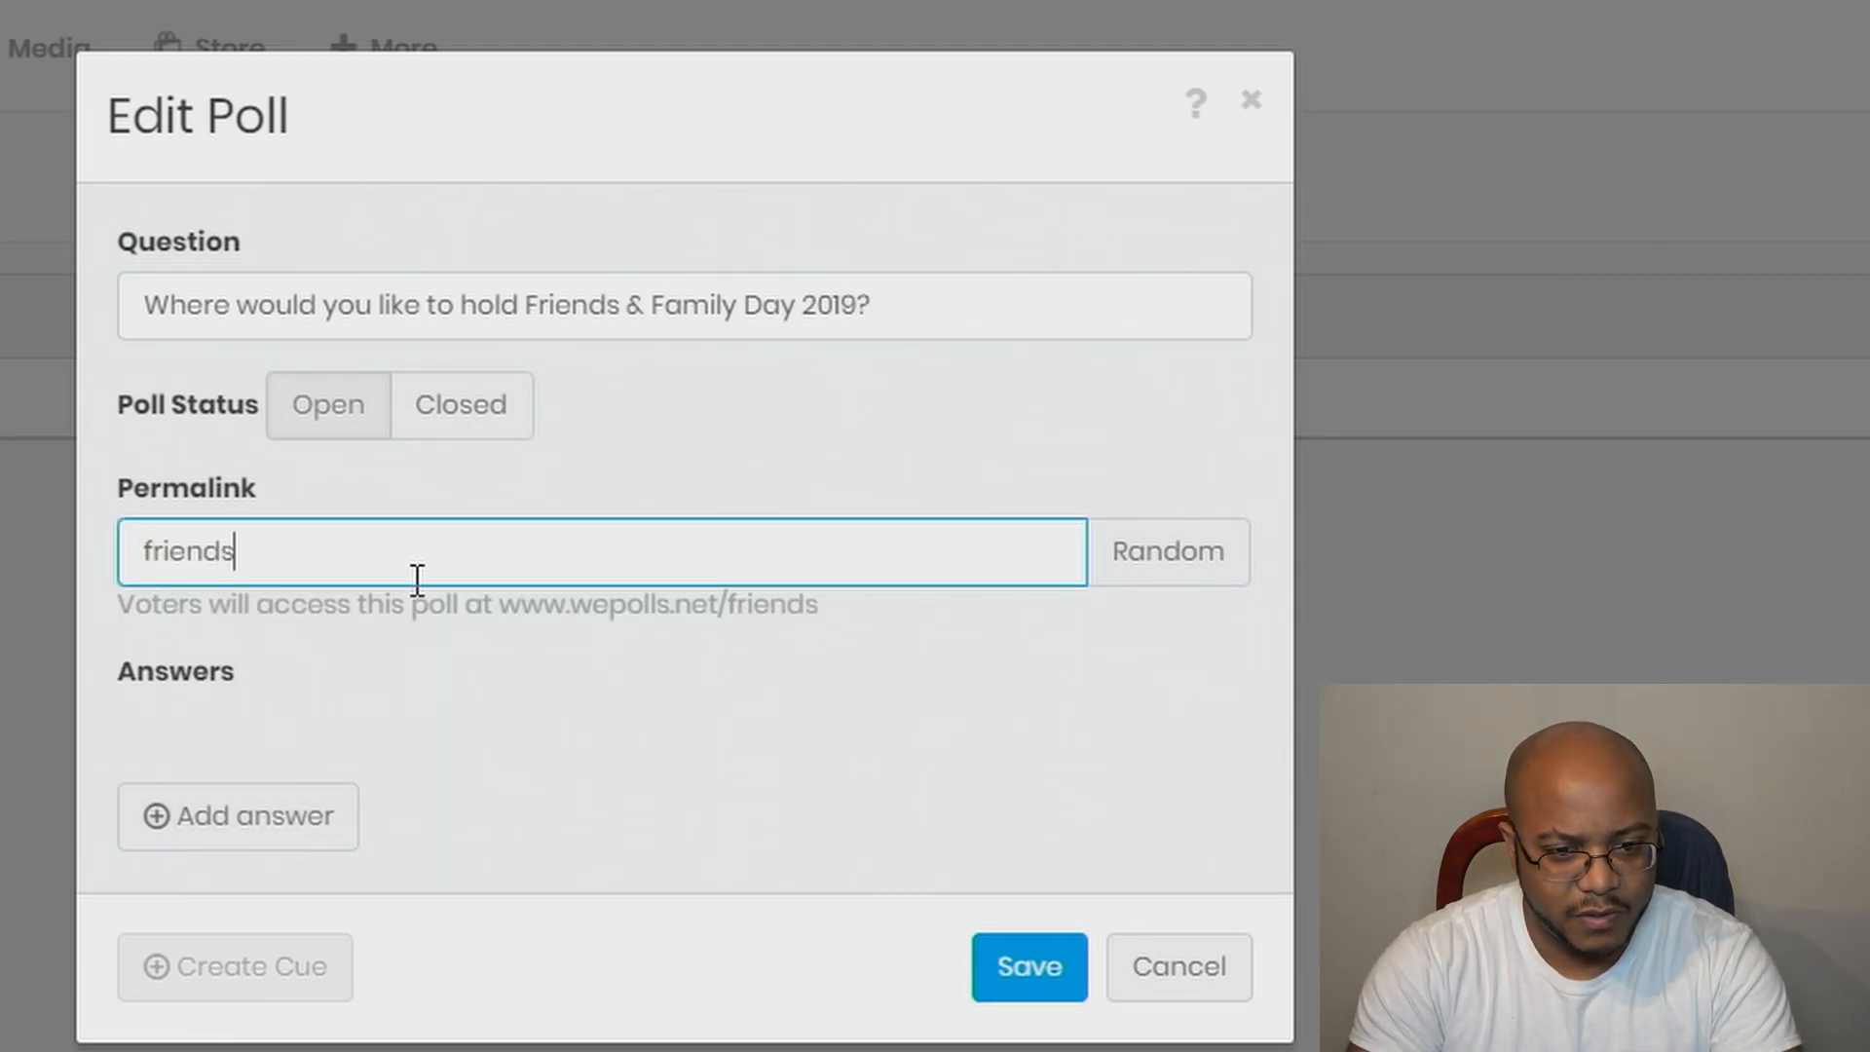
pyautogui.write('&')
pyautogui.press('BackSpace')
pyautogui.write('andfamily')
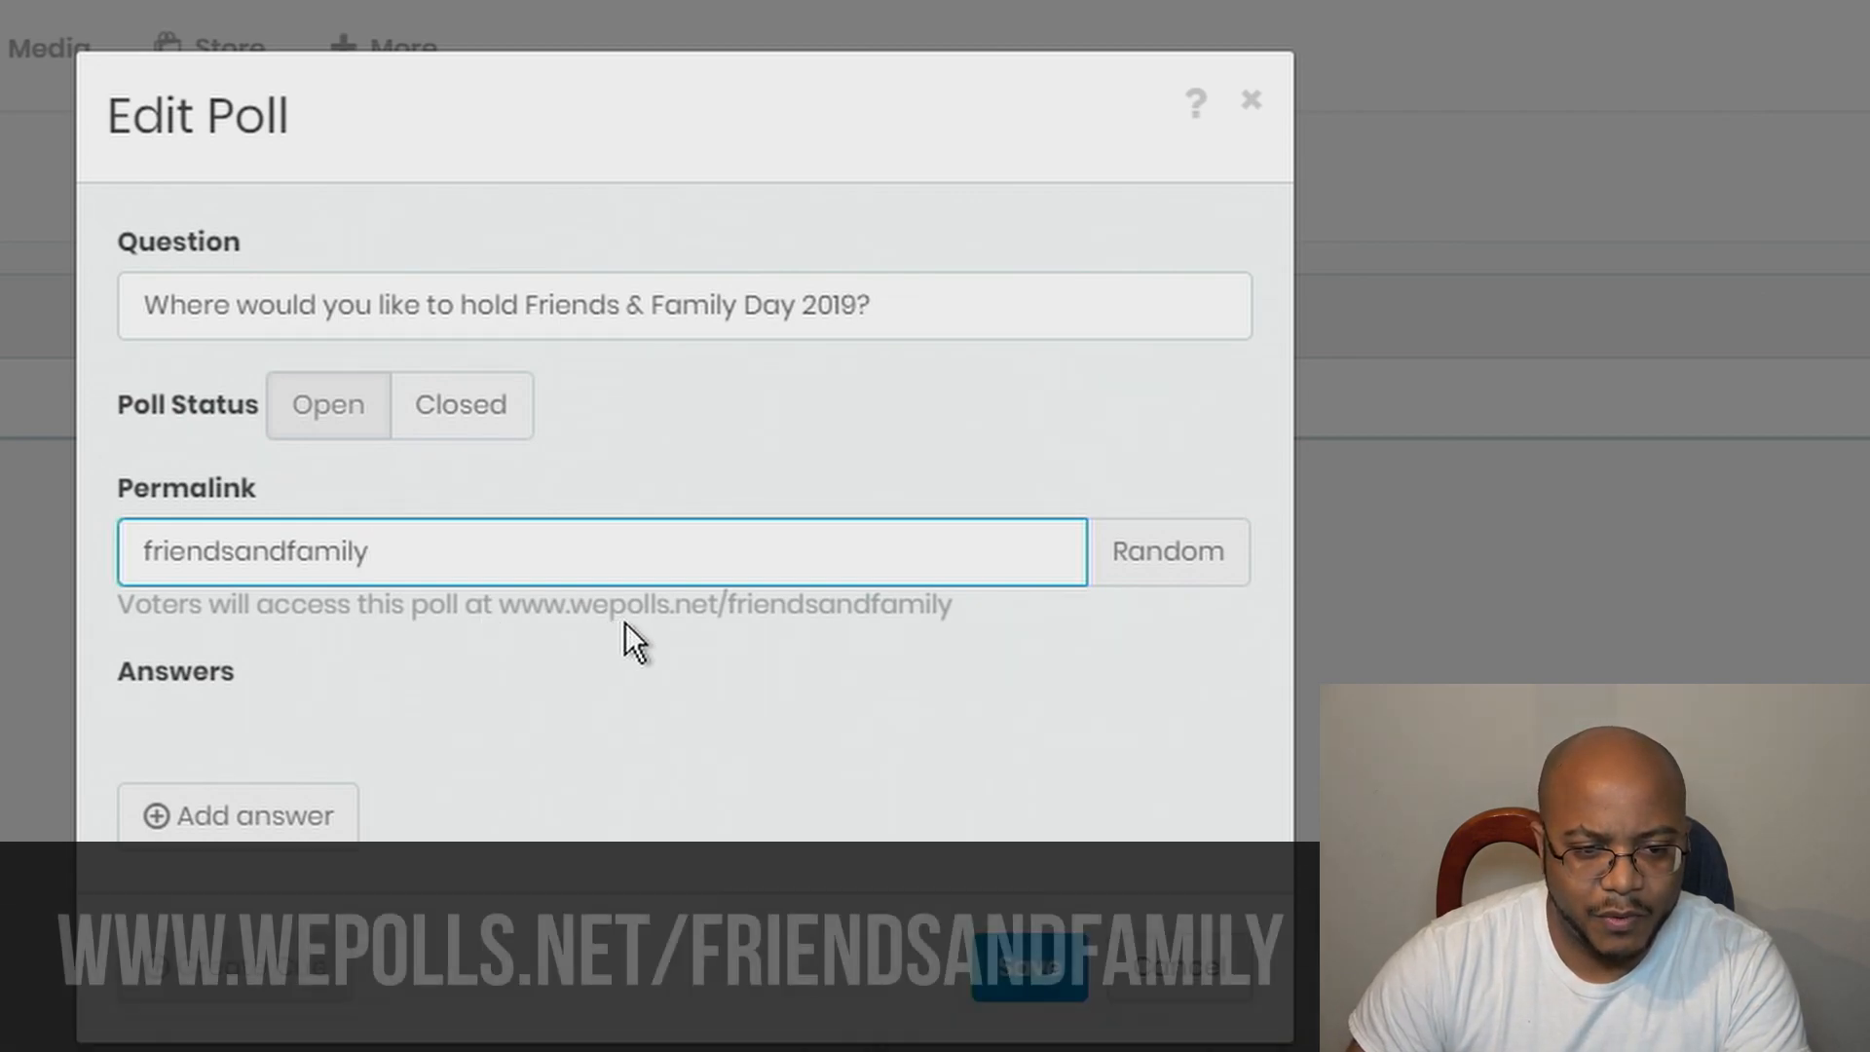
# - Add the poll answers "Big Tent in Field", "Sanctuary", "Chapel" and "Hotel Confrence Room", and save the poll
pyautogui.click(243, 855)
pyautogui.click(411, 736)
pyautogui.write('Big Tent')
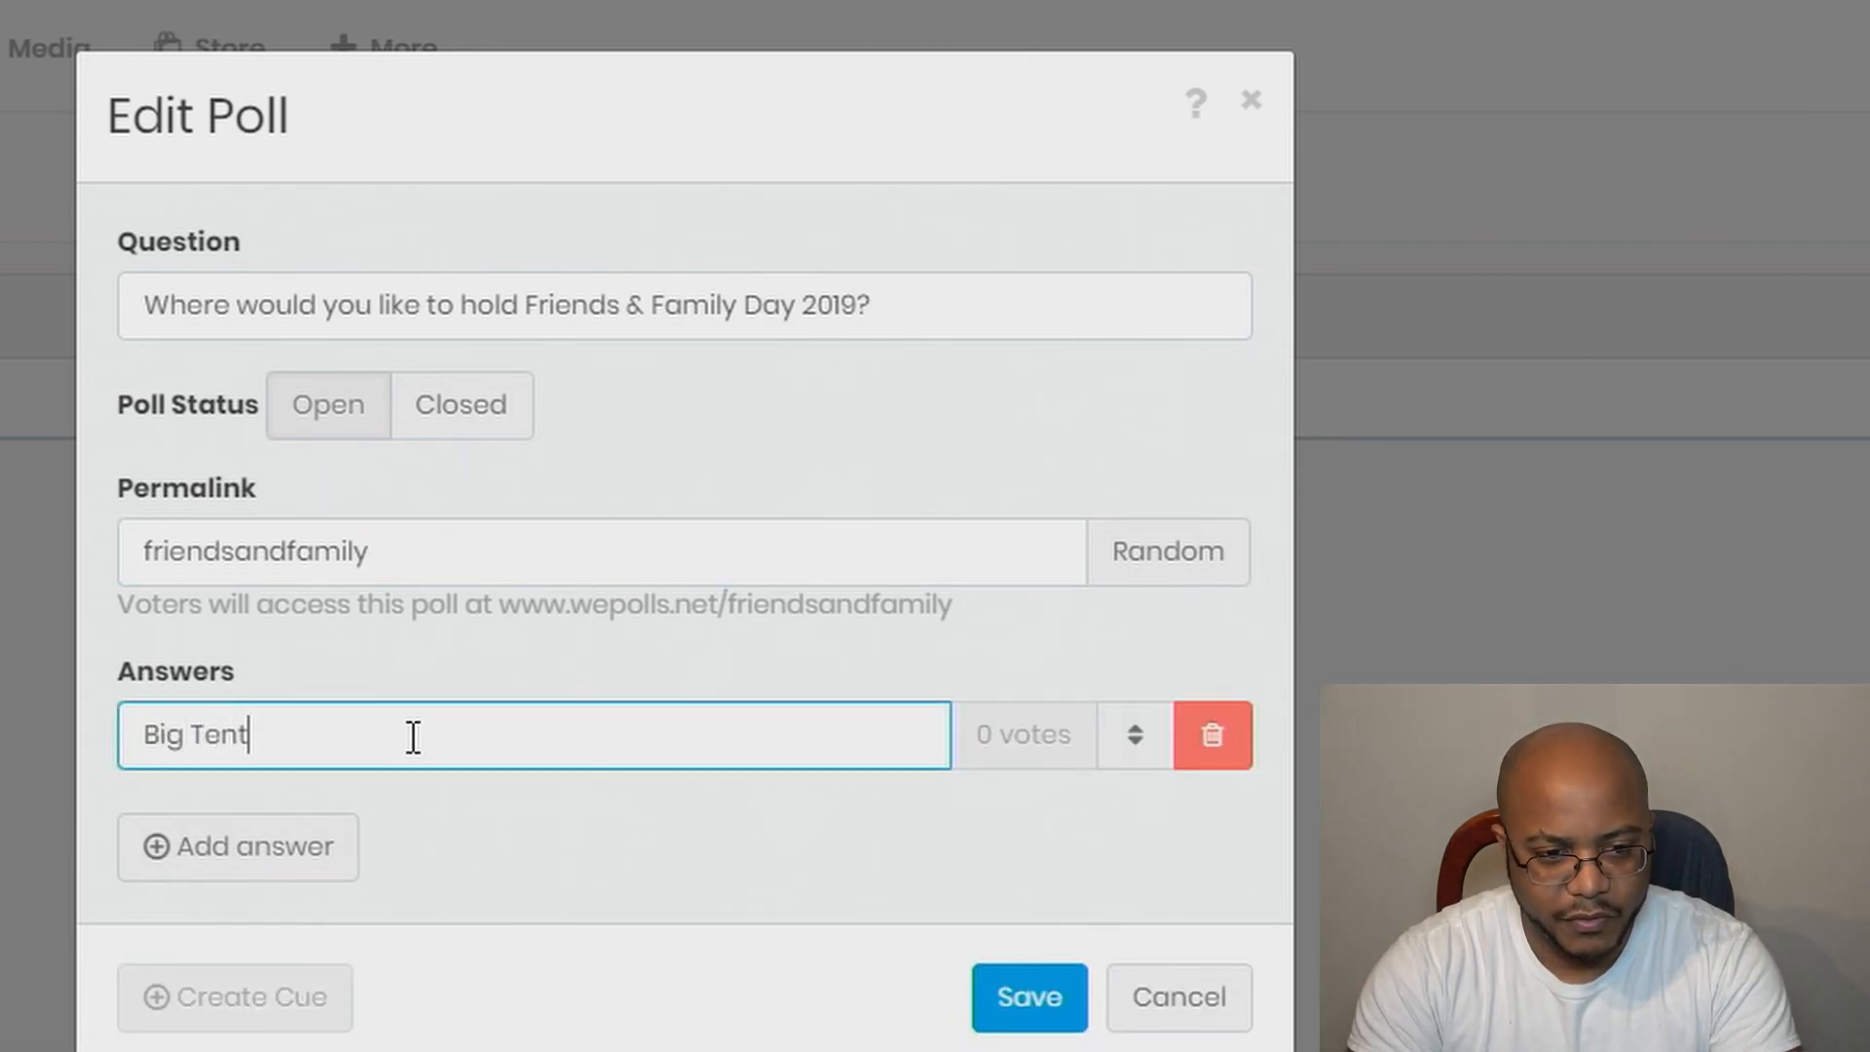
pyautogui.write(' in Field')
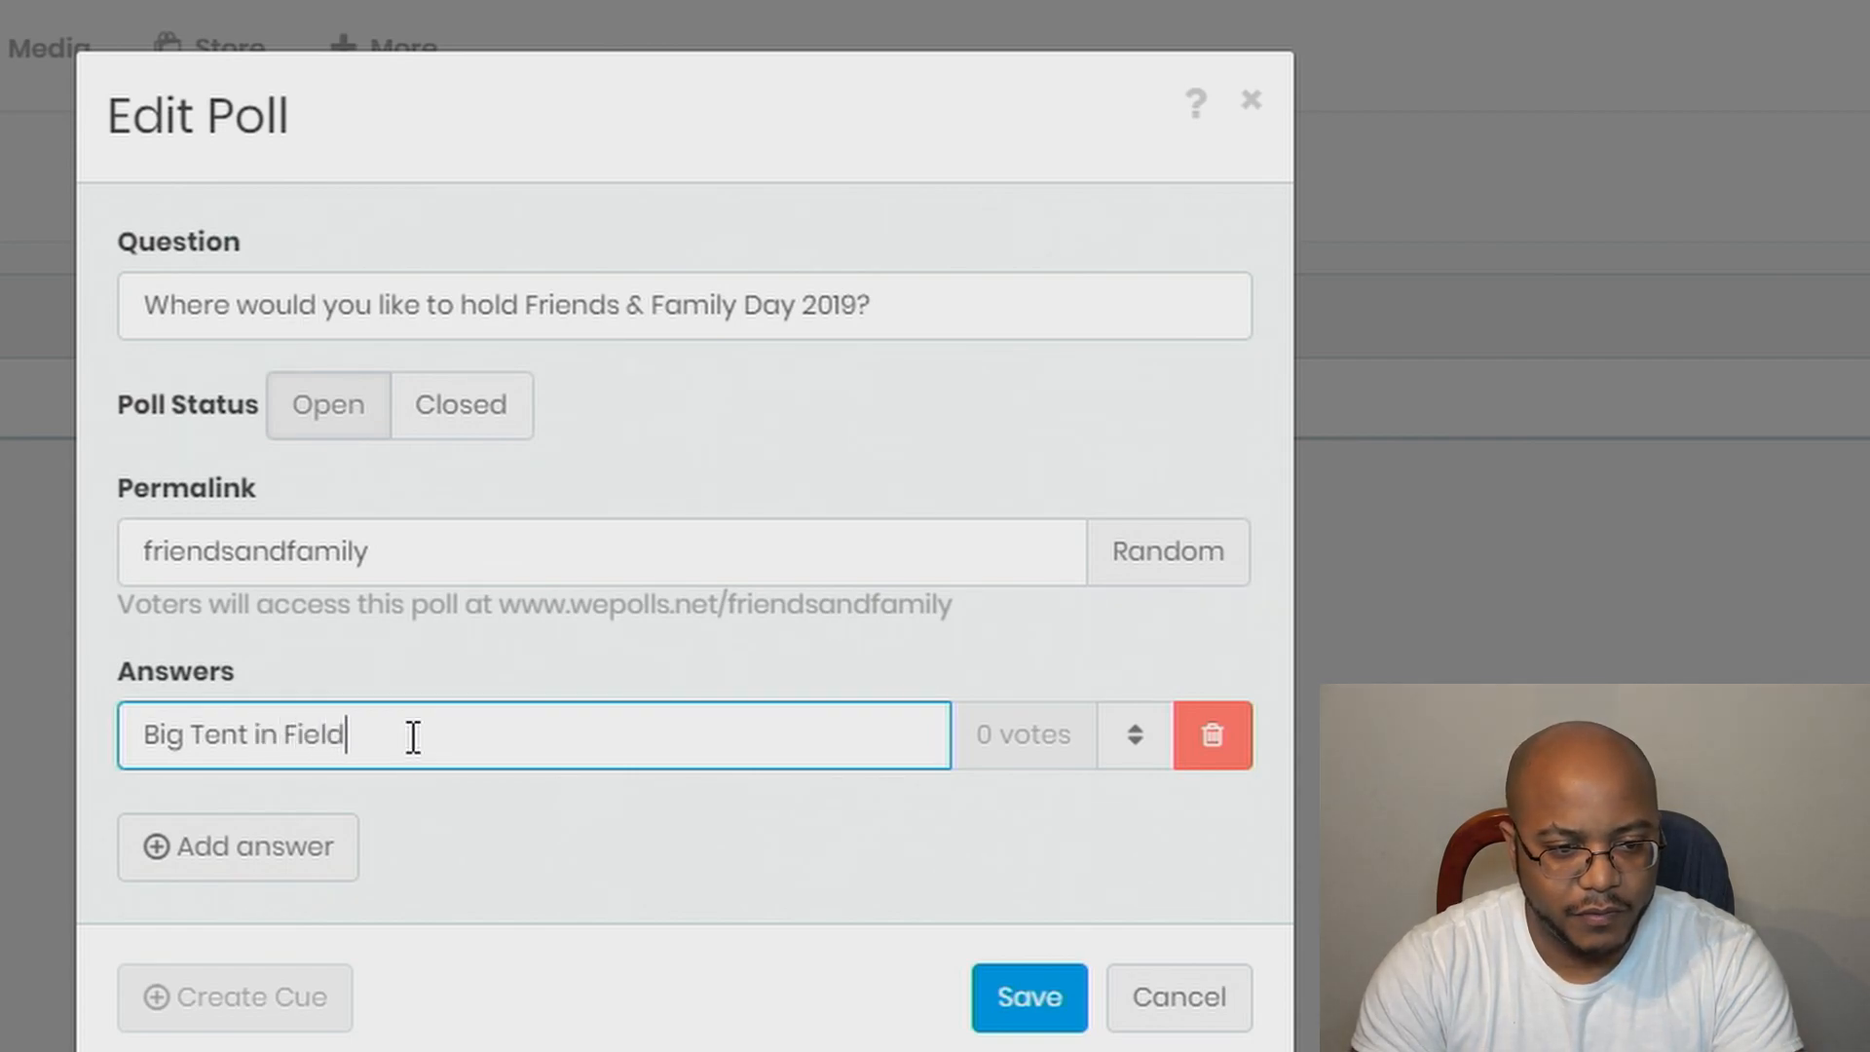
pyautogui.click(342, 839)
pyautogui.write('Sanctuary')
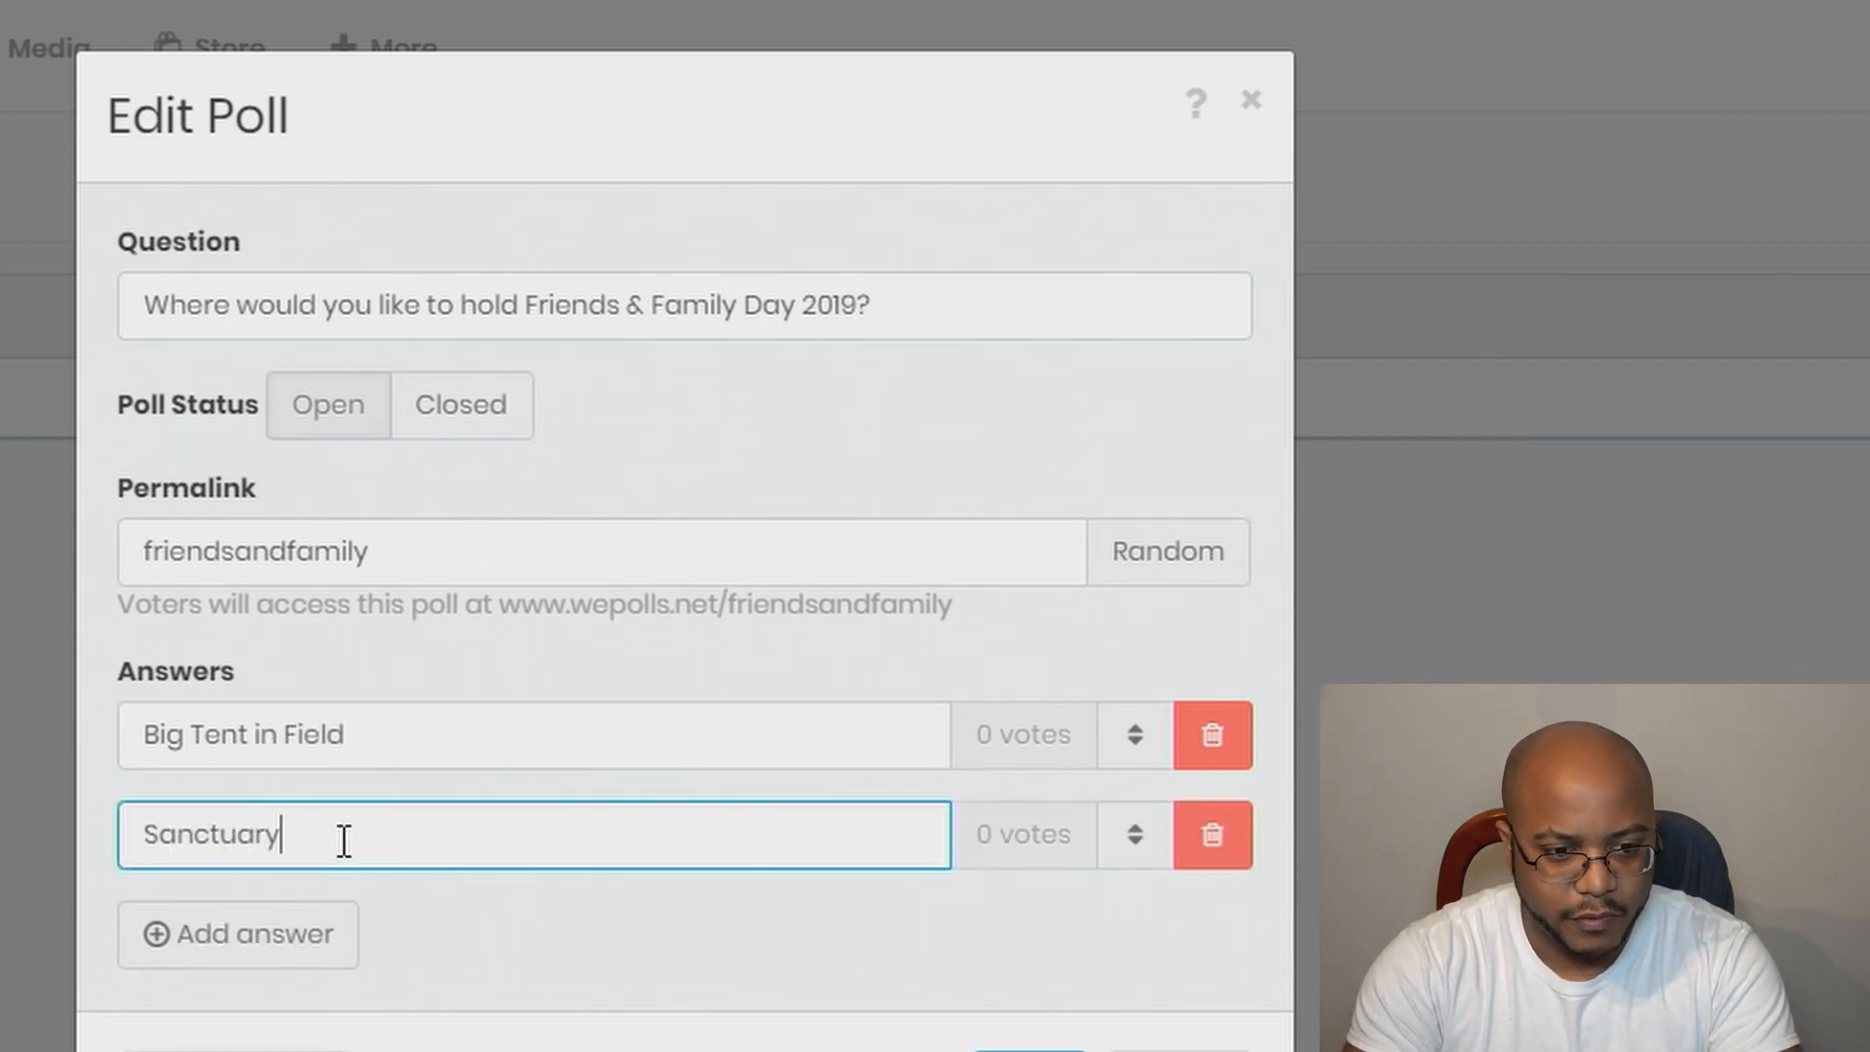
pyautogui.click(271, 930)
pyautogui.write('Chapel')
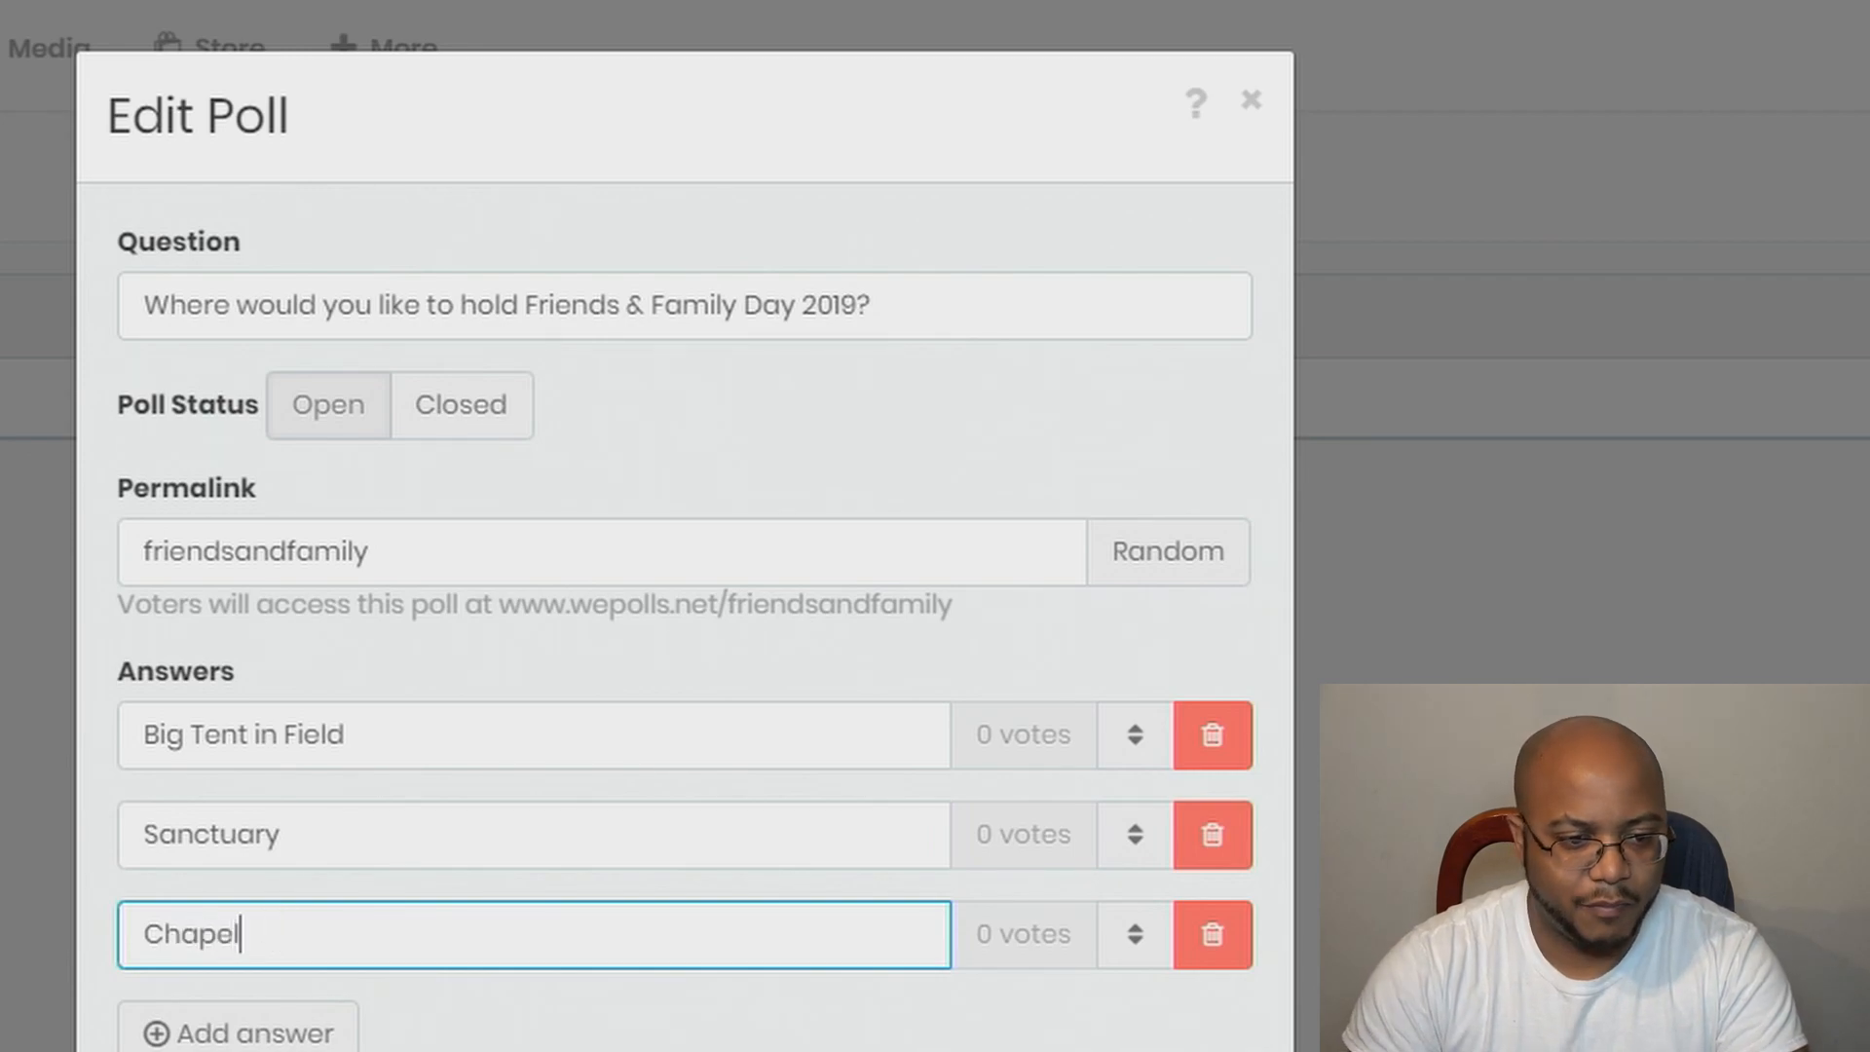
pyautogui.click(252, 1033)
pyautogui.write('Hotel')
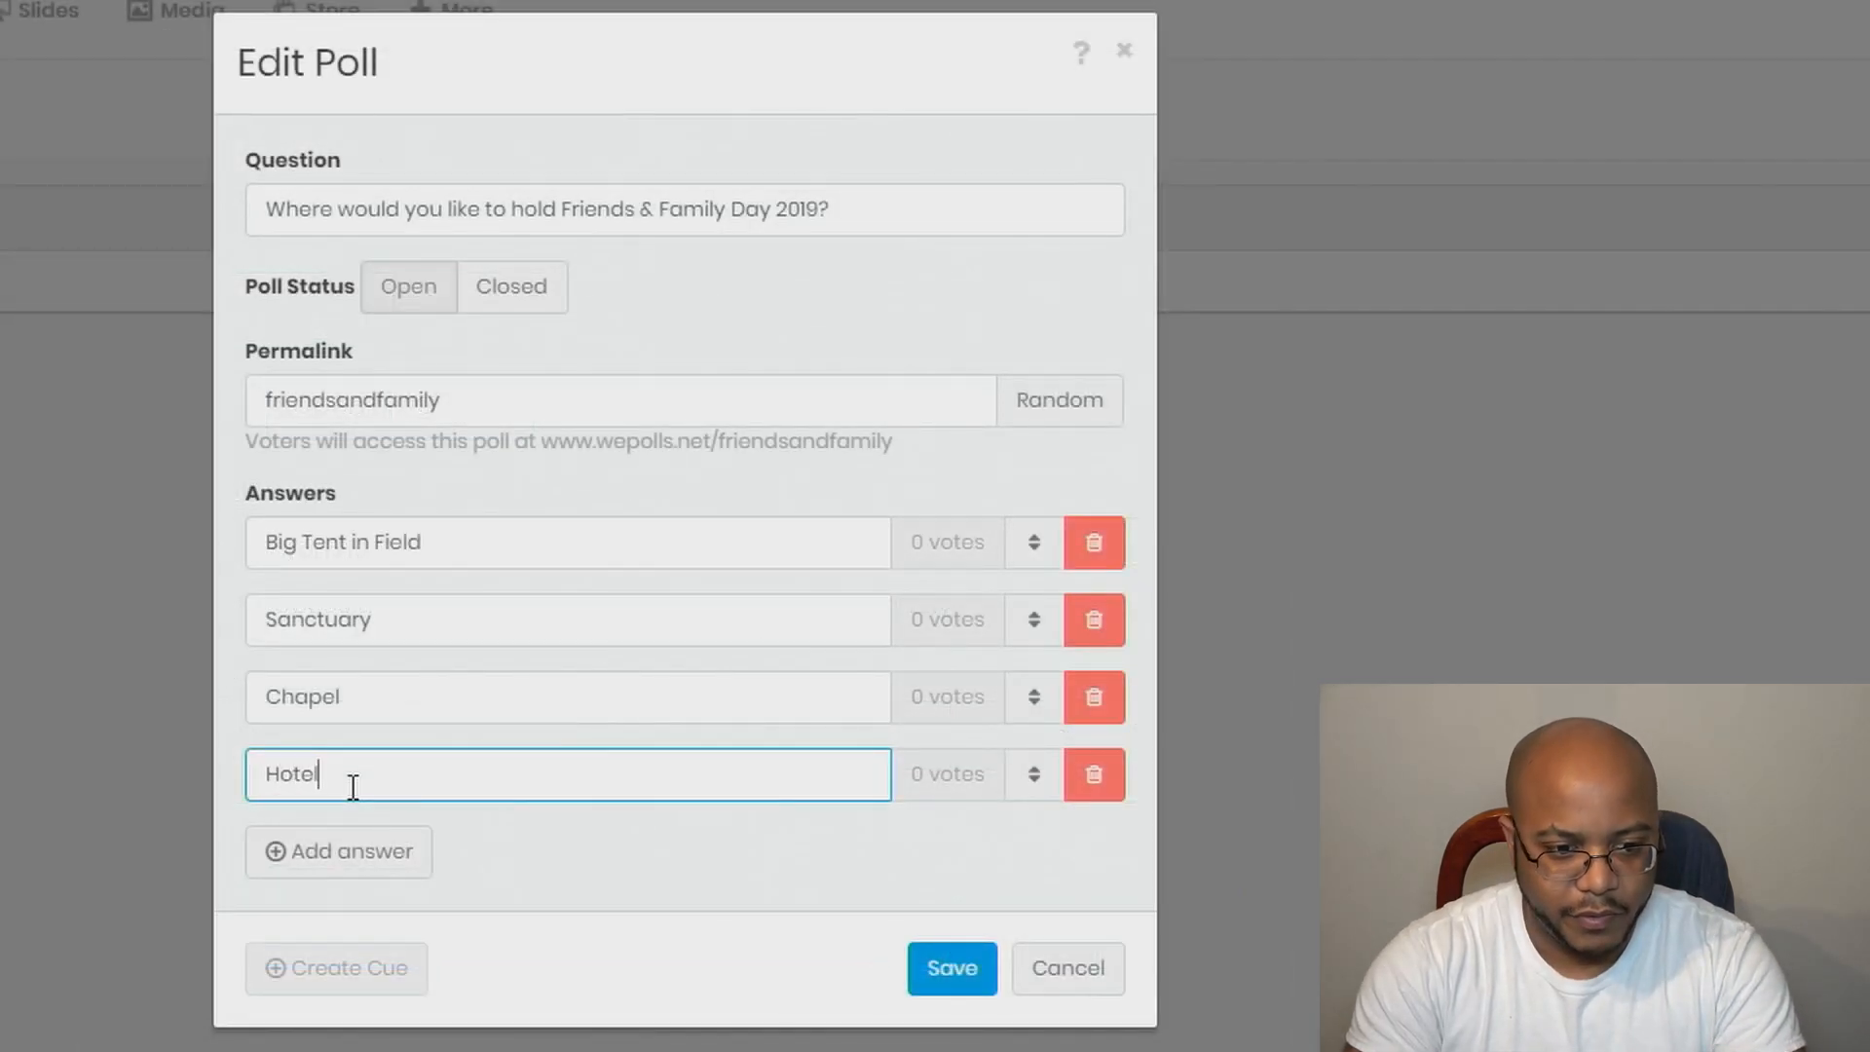
pyautogui.write(' Confrence')
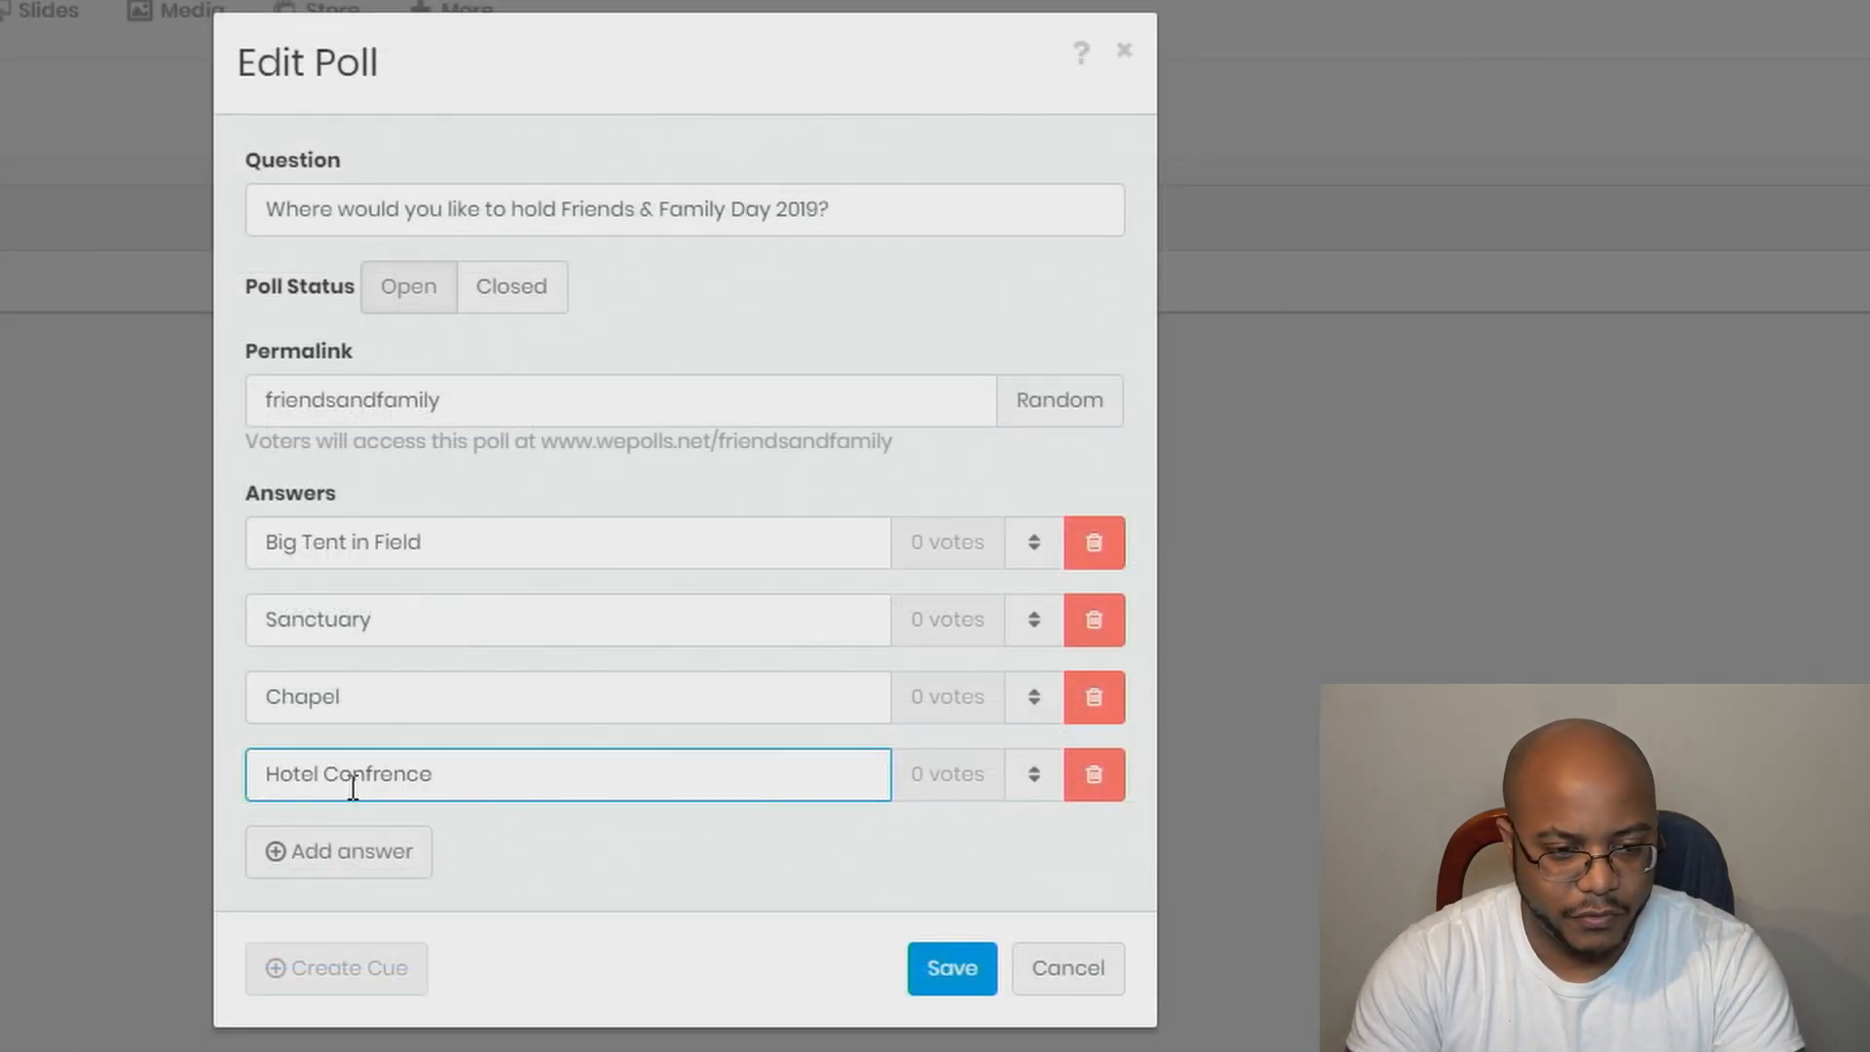
pyautogui.write(' Room')
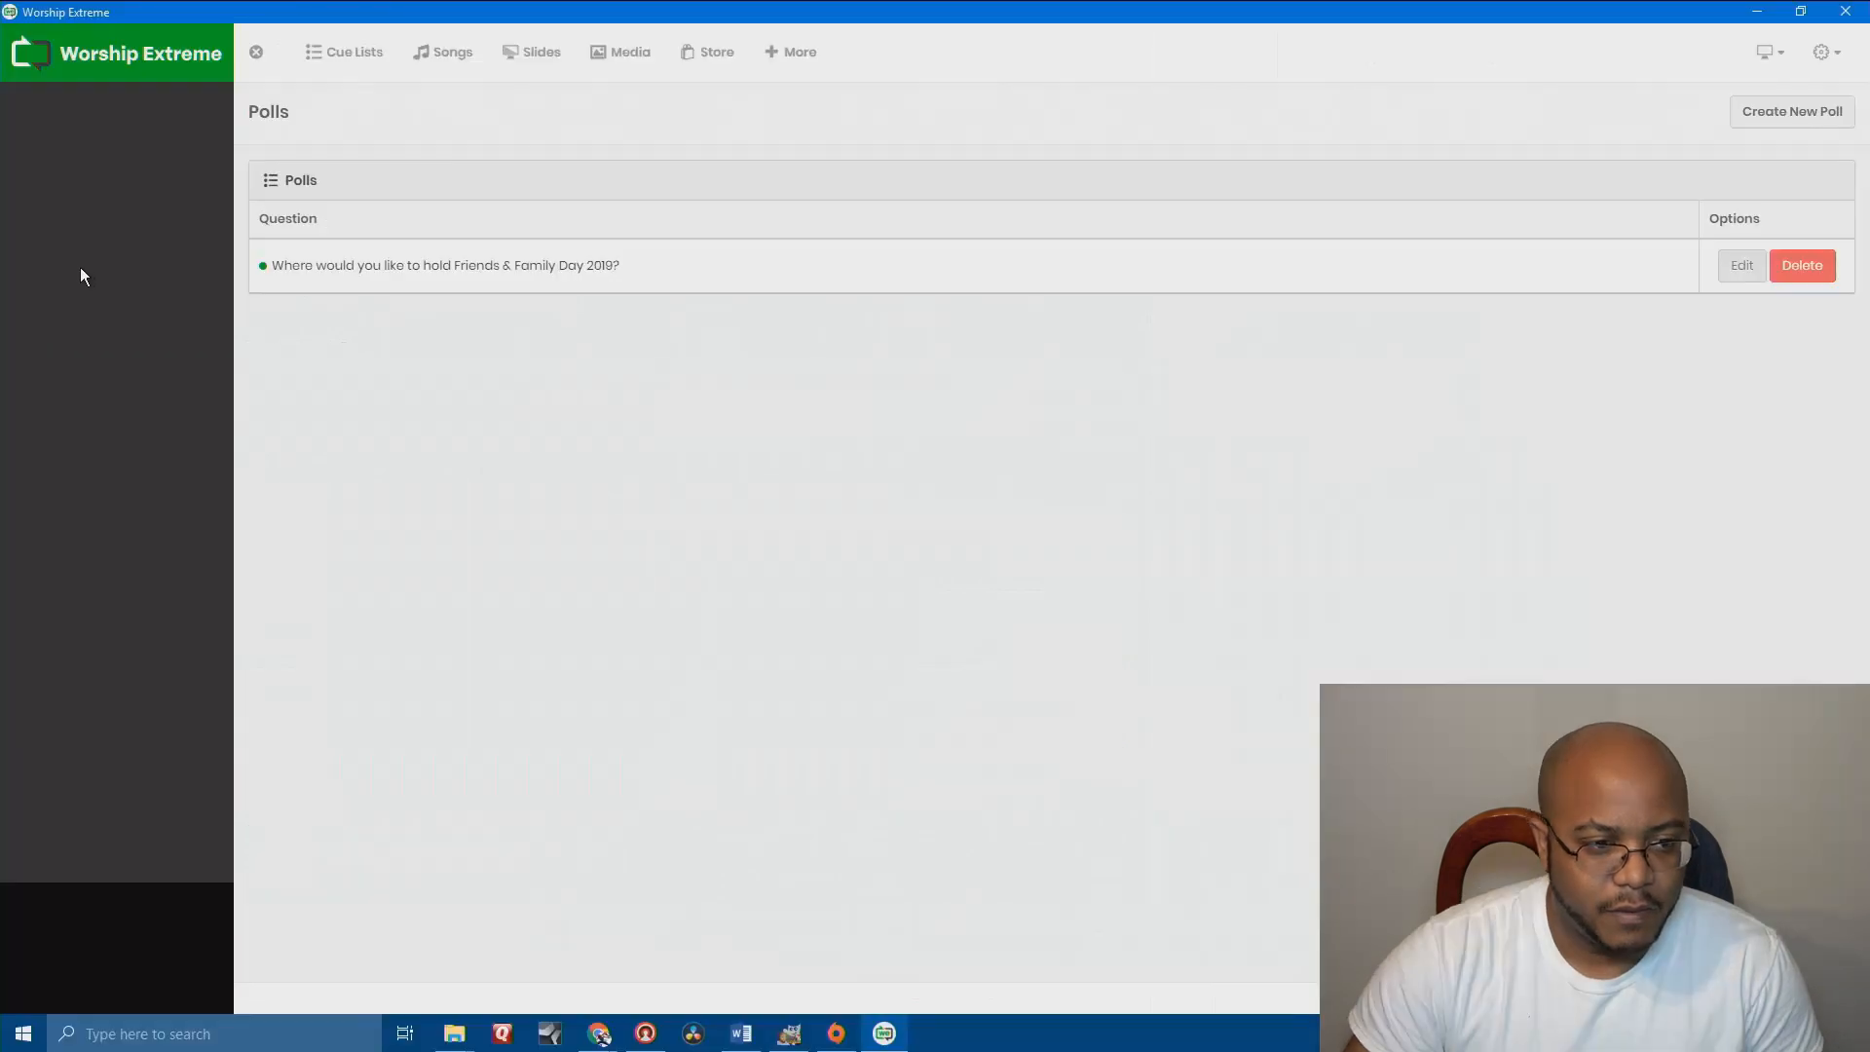
# - Load the Sample cue list and create a cue in it from the Friends & Family Day poll
pyautogui.click(175, 74)
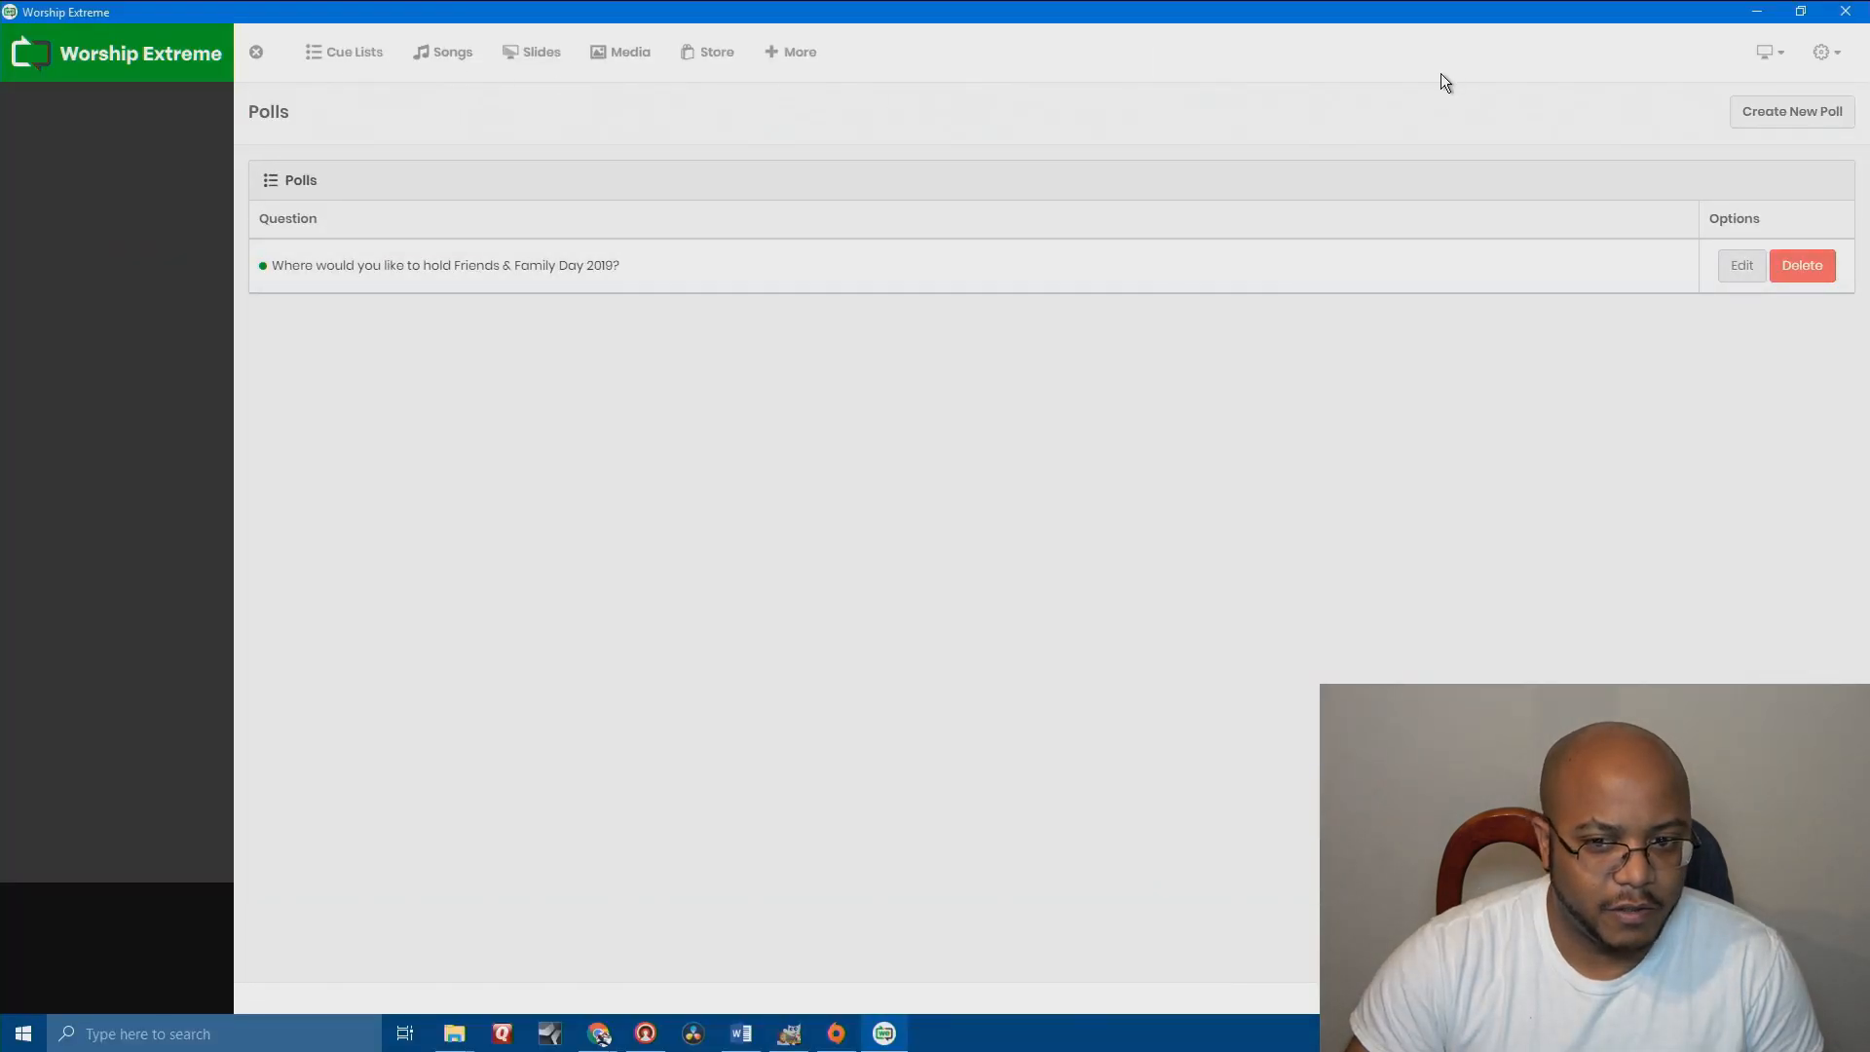
pyautogui.click(1558, 166)
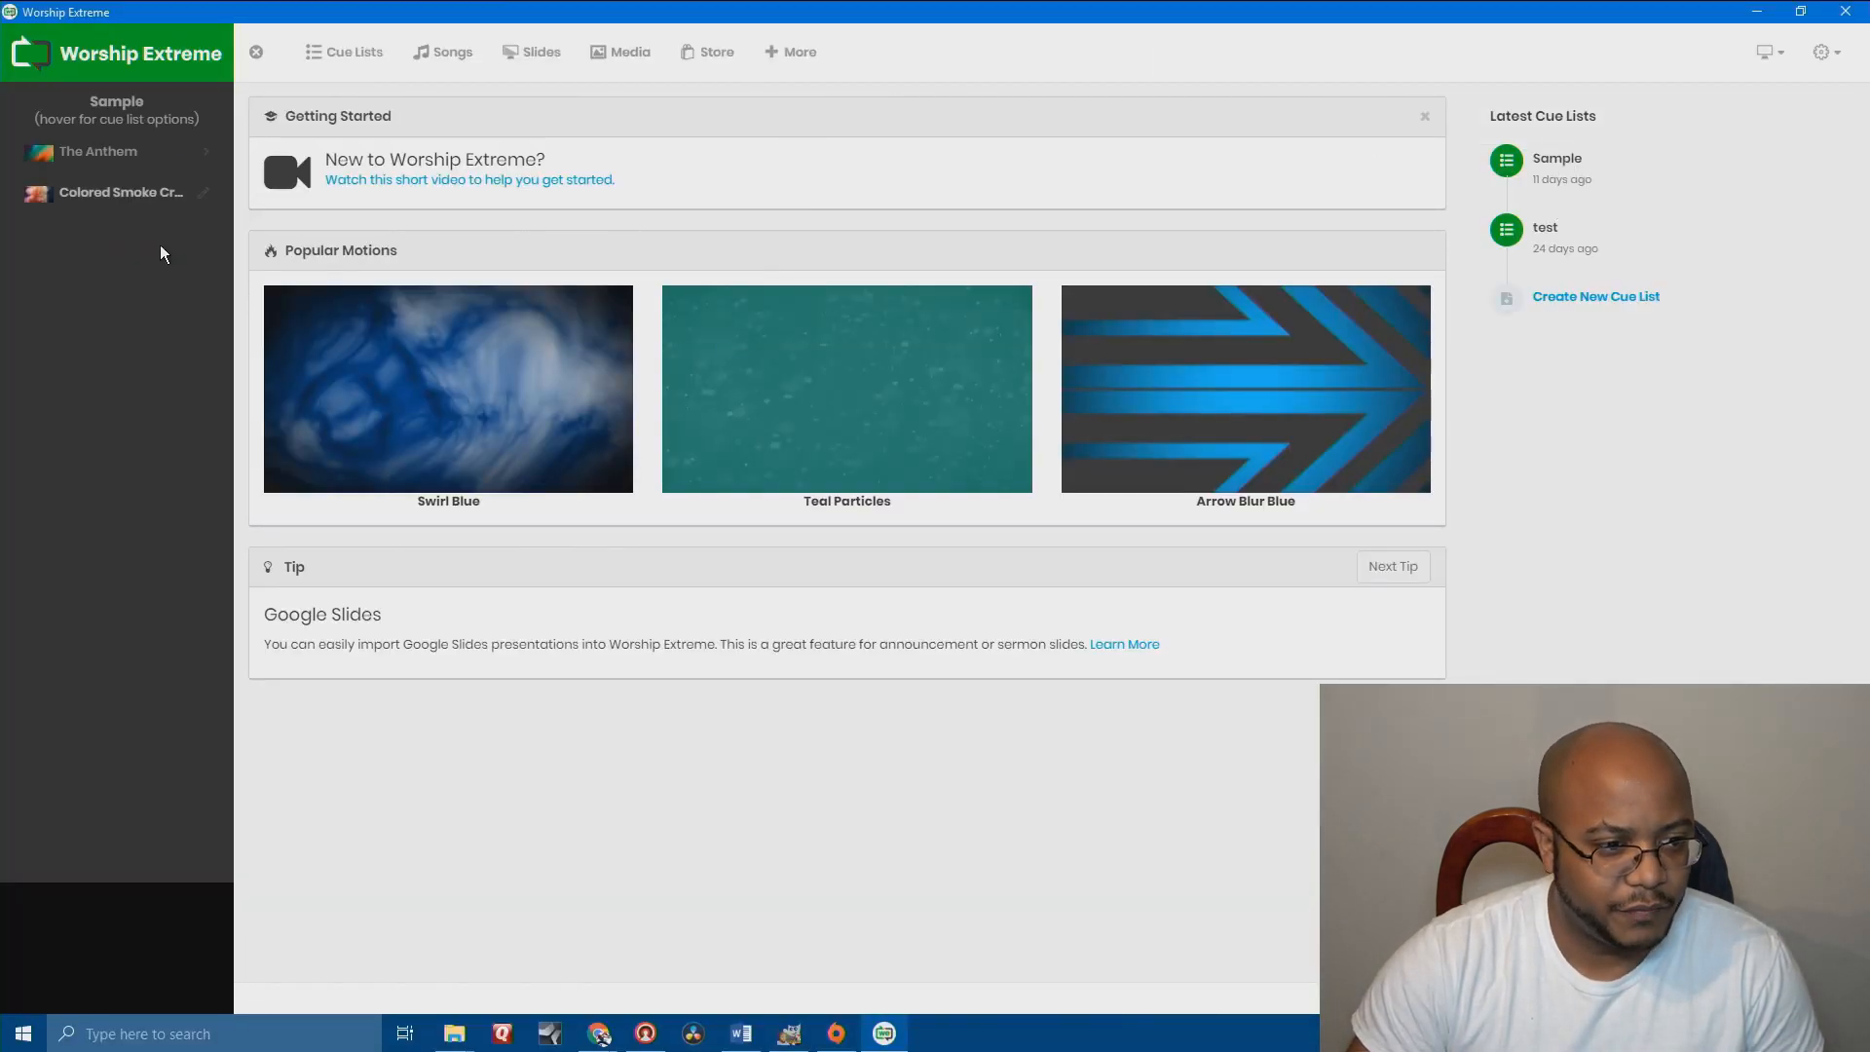
pyautogui.click(790, 51)
pyautogui.click(795, 115)
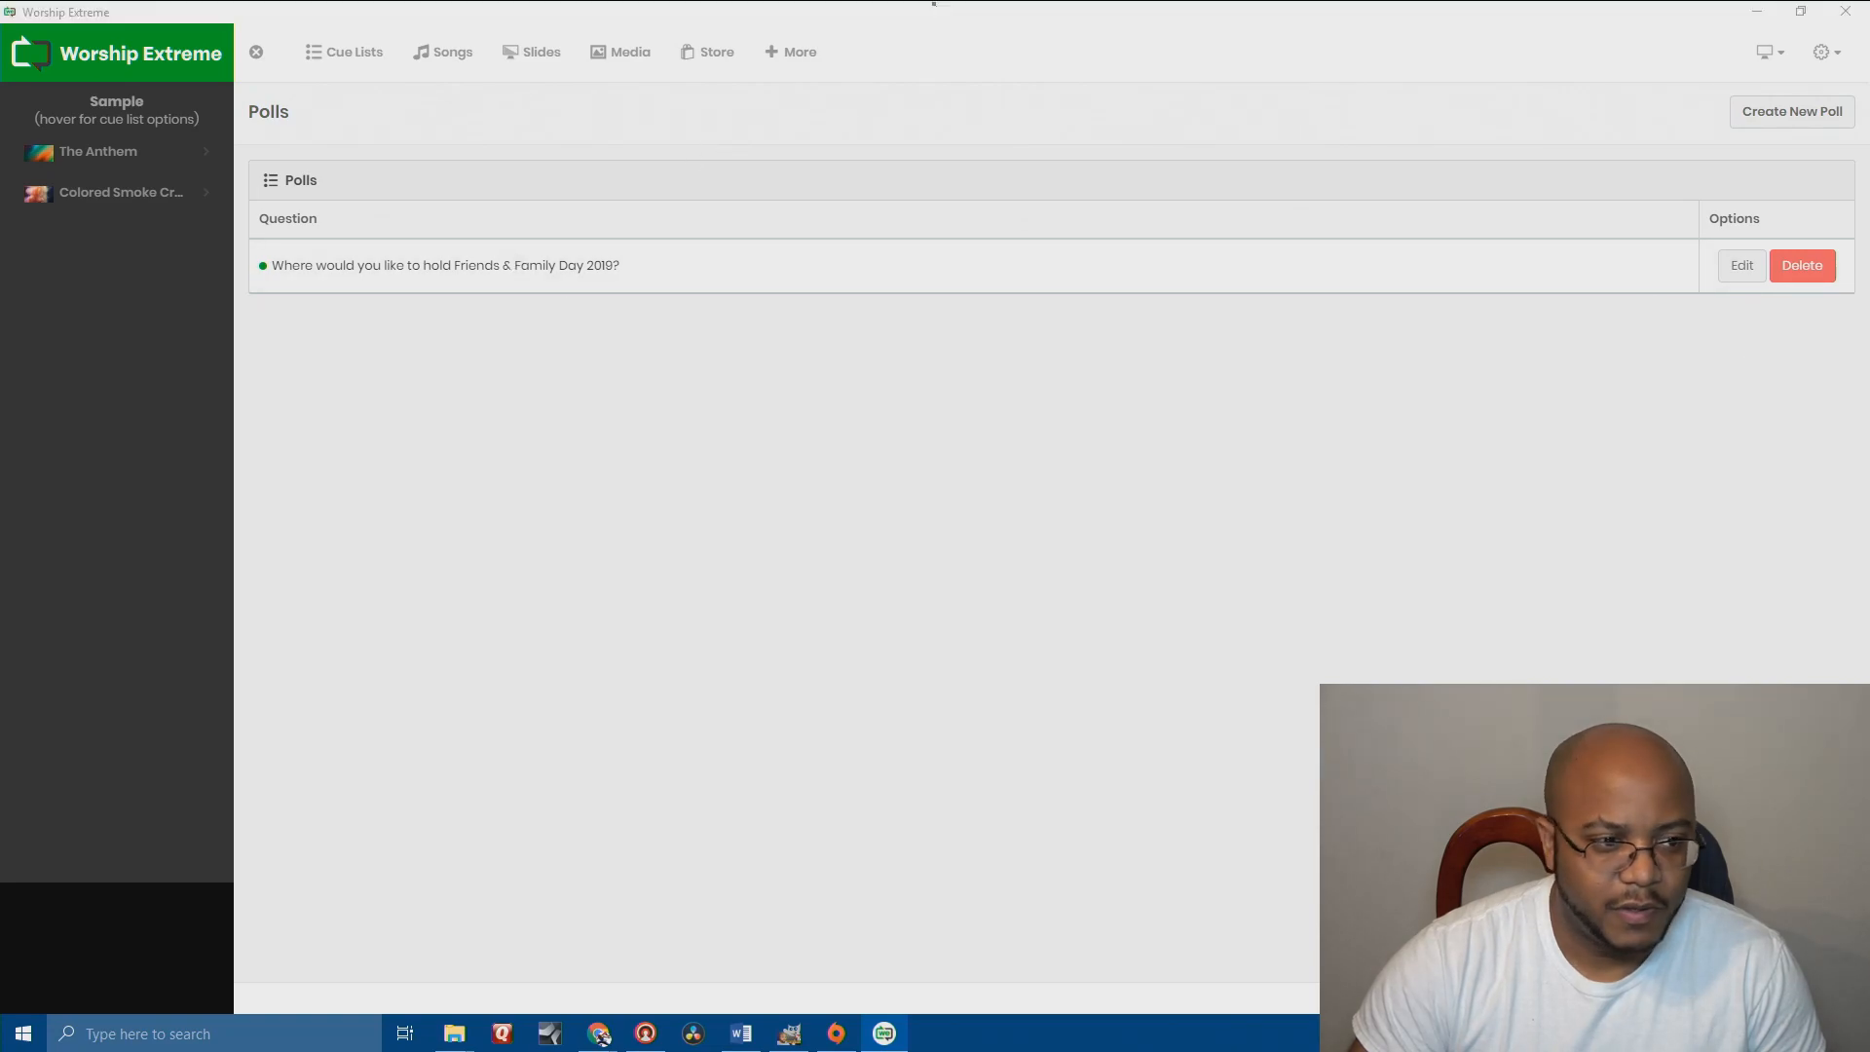
pyautogui.click(1742, 270)
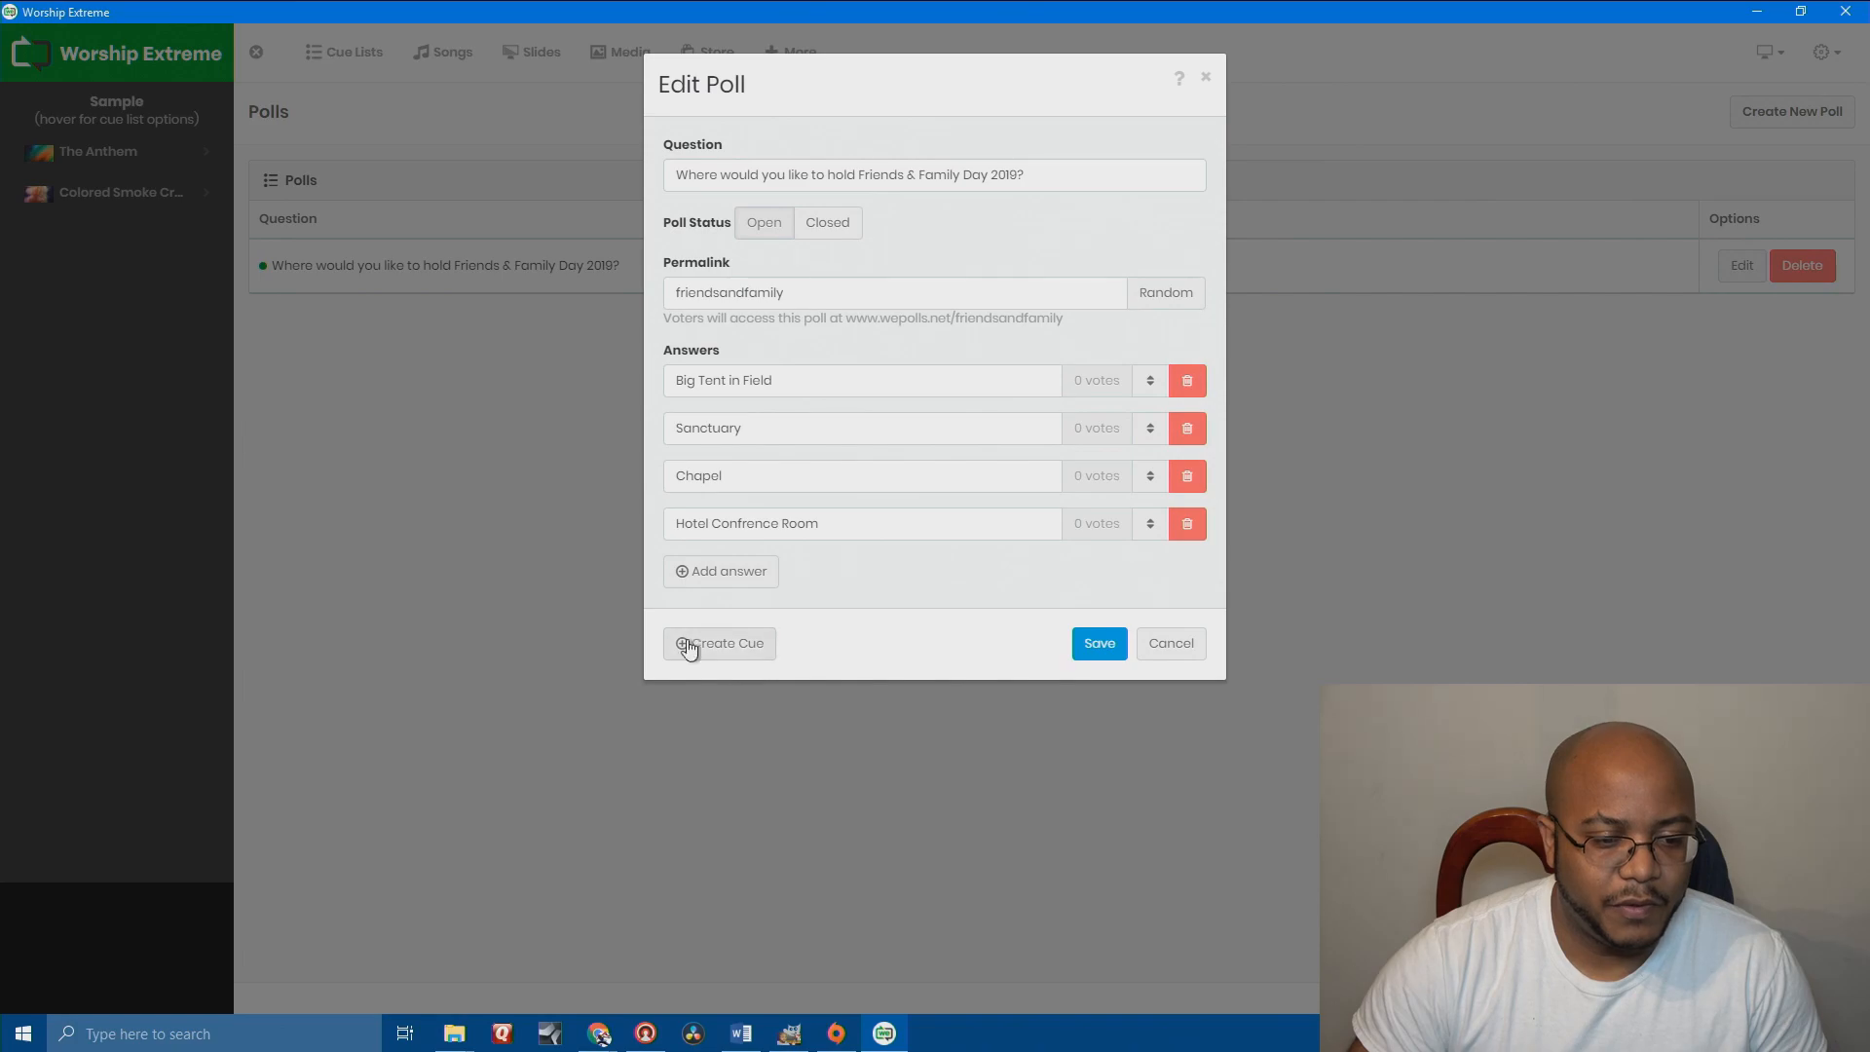
pyautogui.click(738, 641)
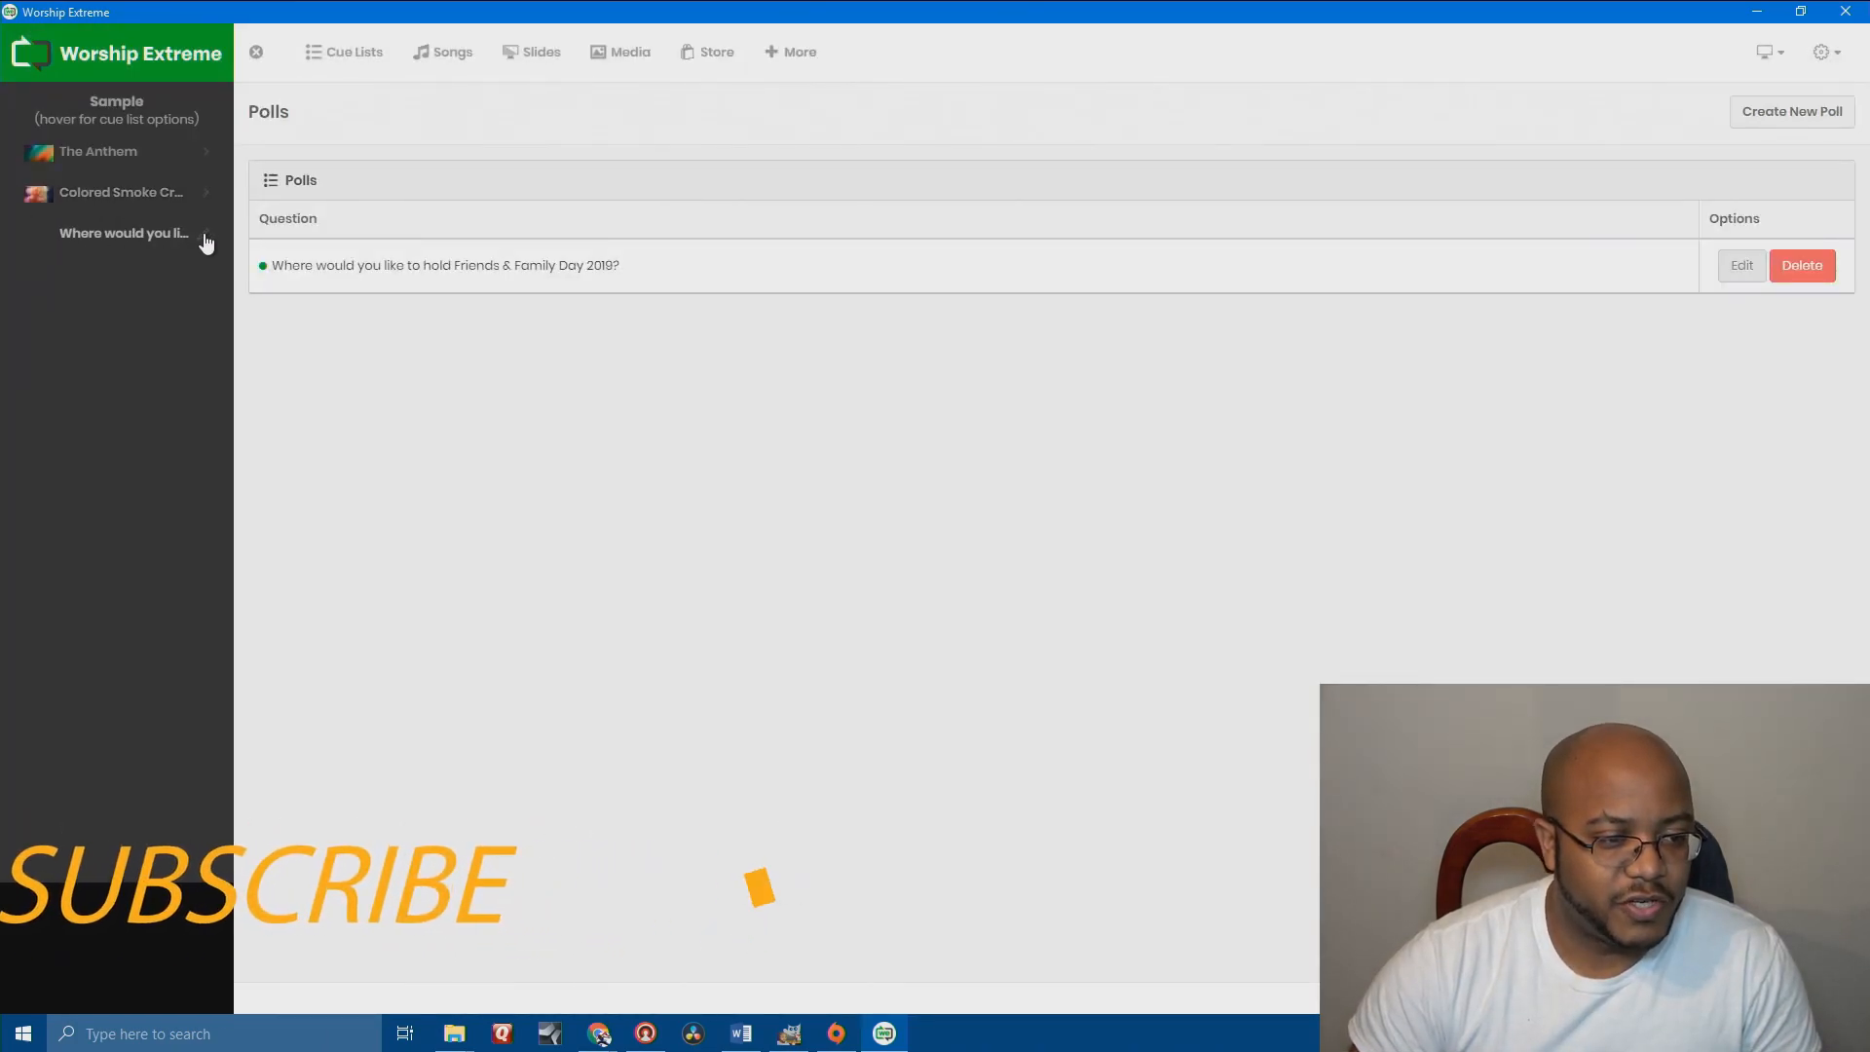
# - Set the background of the new poll cue to the media file bg10.mov
pyautogui.click(88, 238)
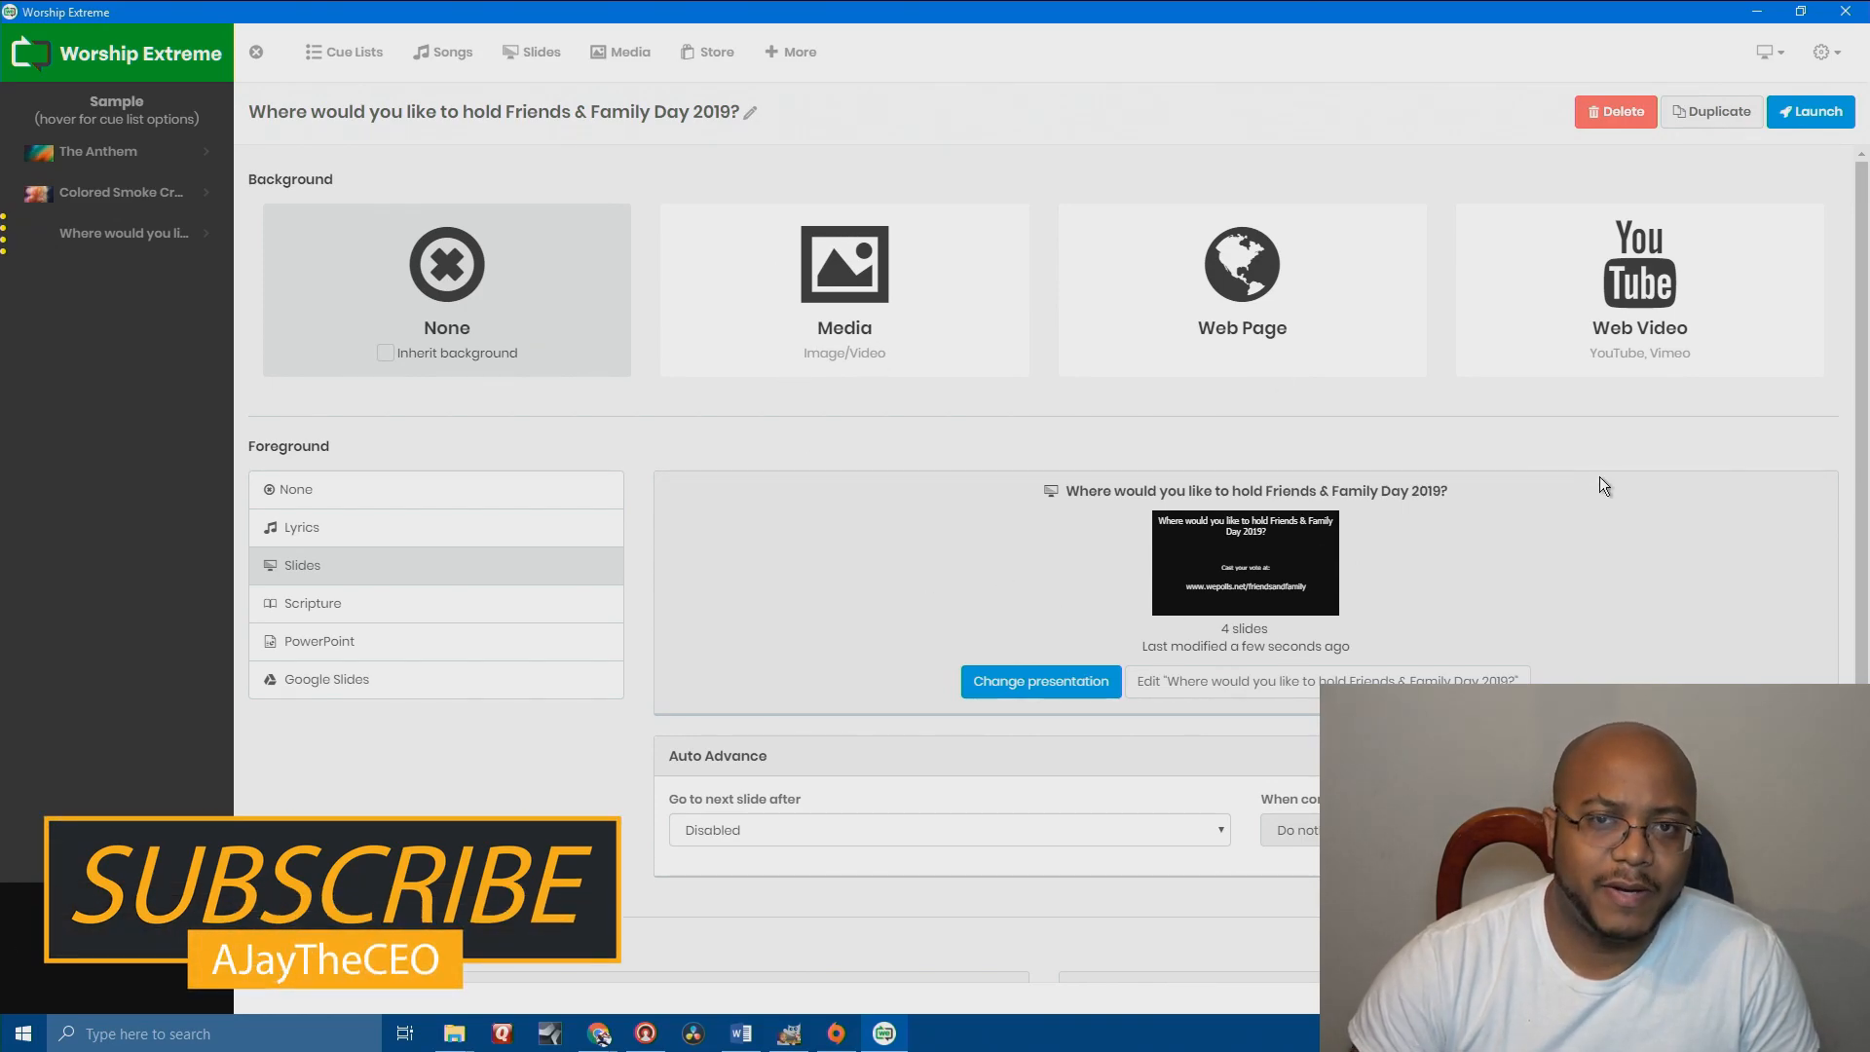
pyautogui.click(853, 287)
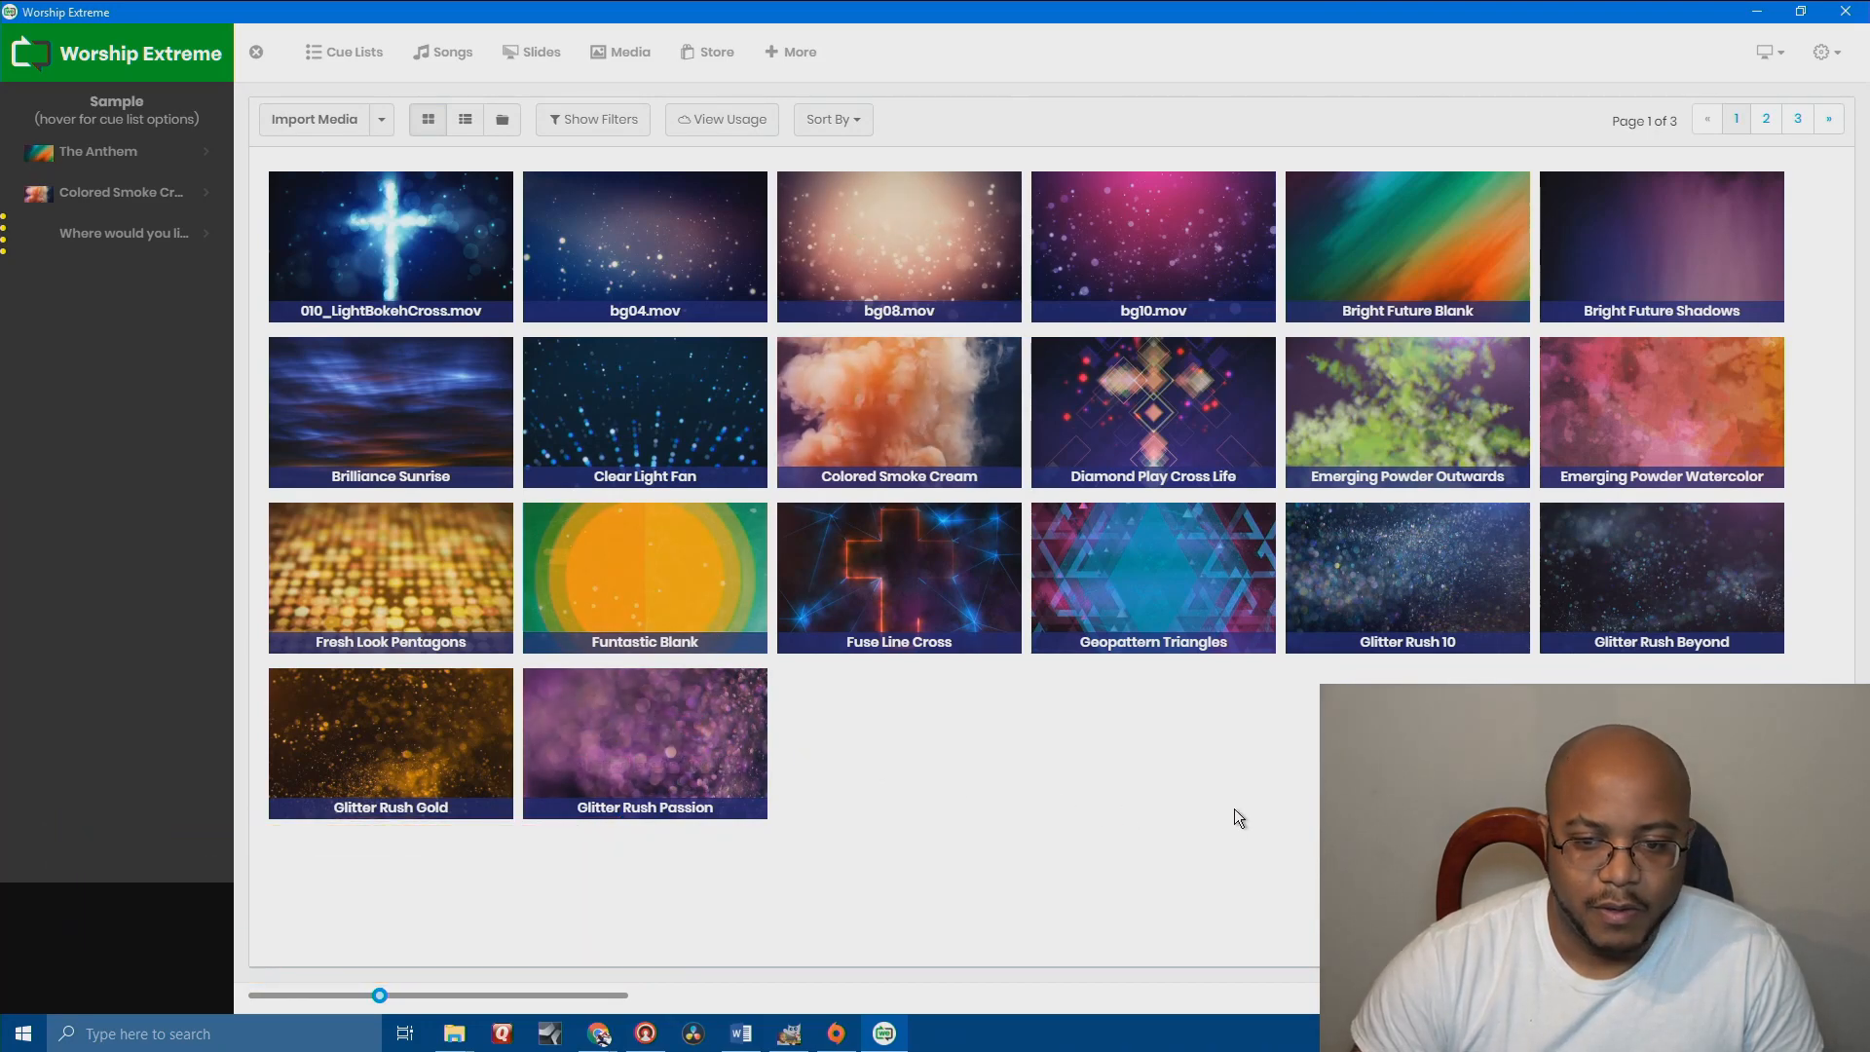
pyautogui.moveTo(1605, 282)
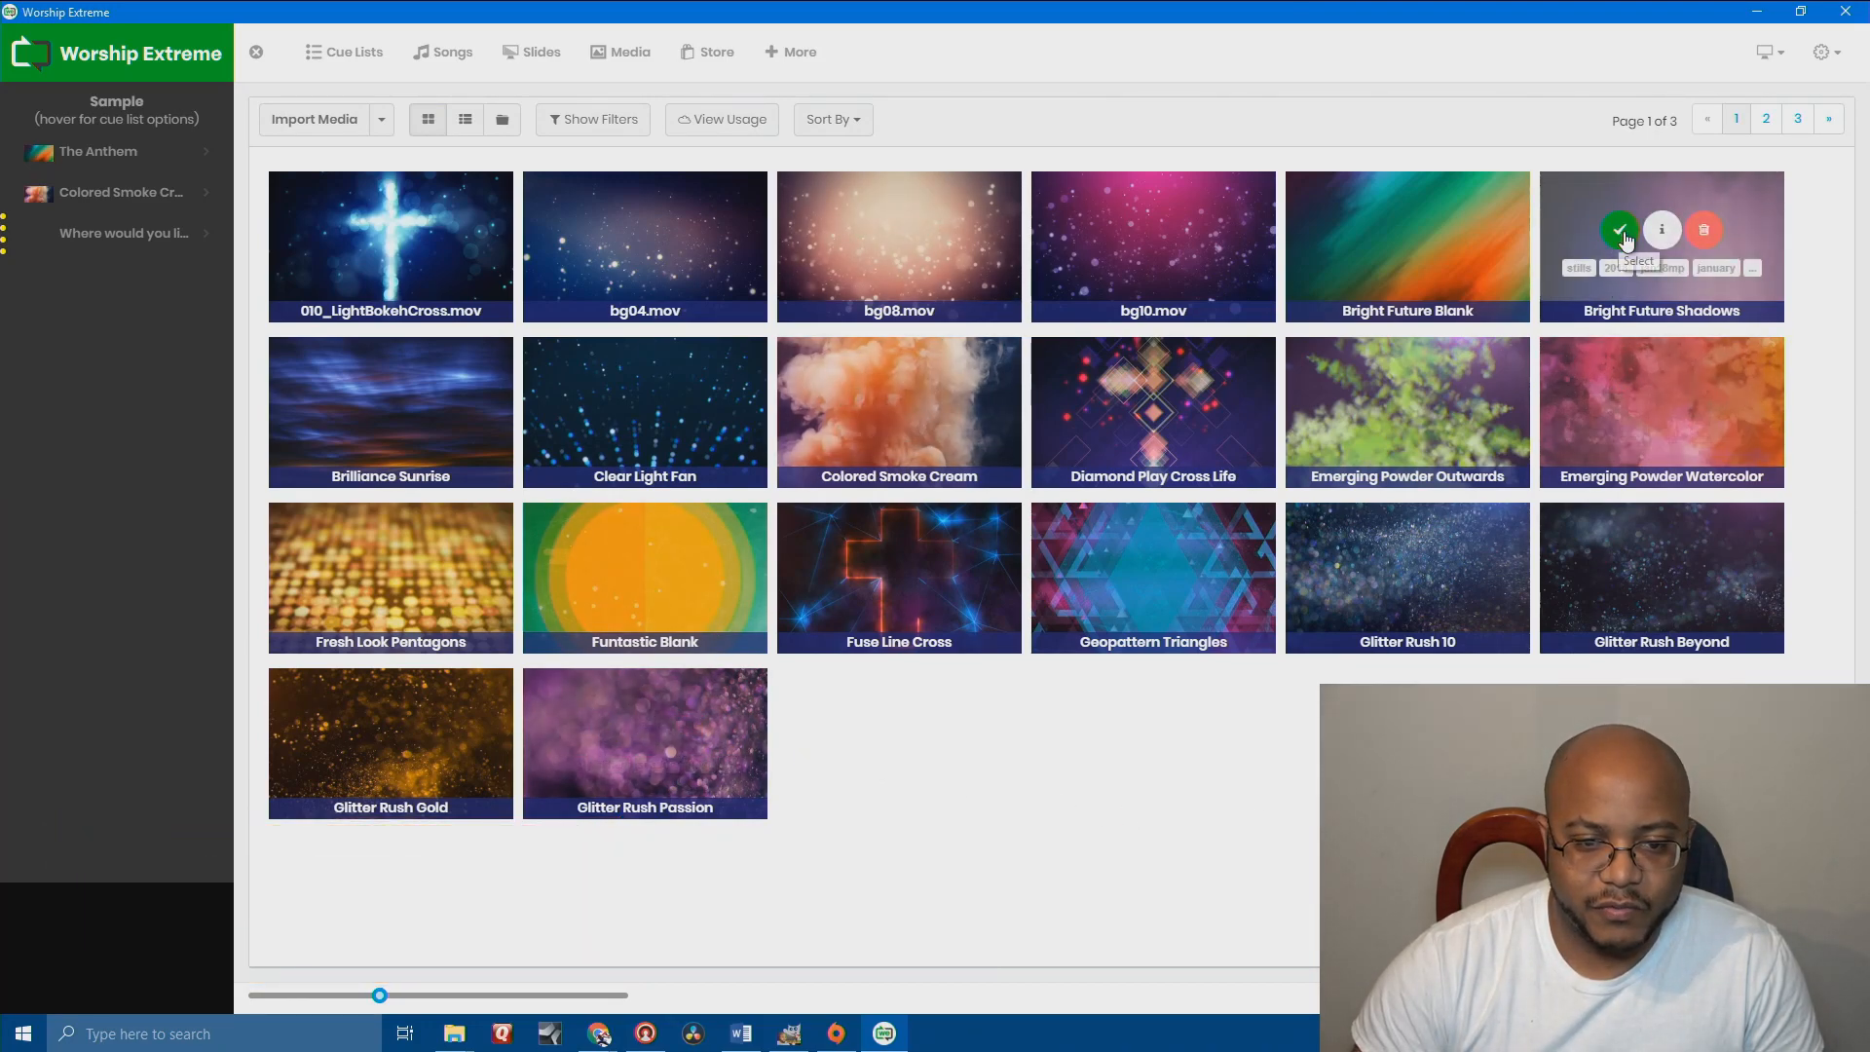
pyautogui.click(1111, 231)
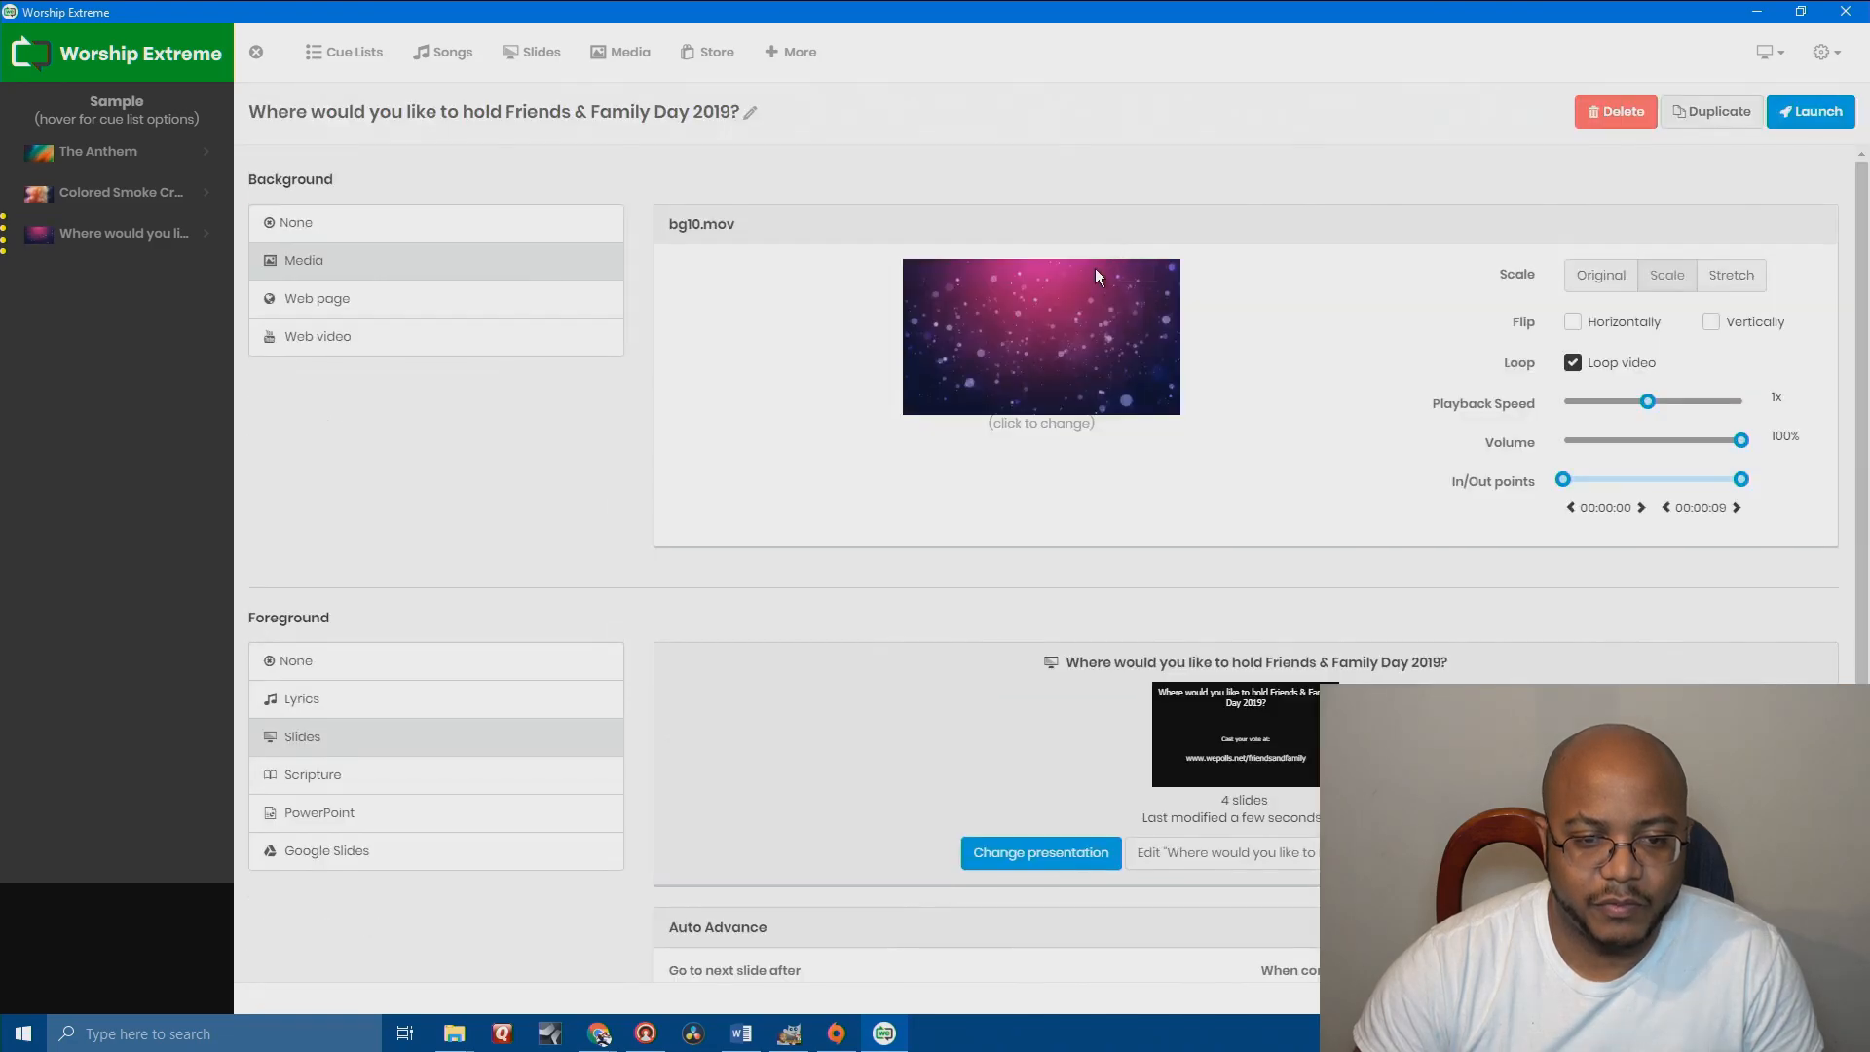
# - Open the cue's poll presentation for editing and bring up text formatting for the question on the first slide
pyautogui.click(1226, 857)
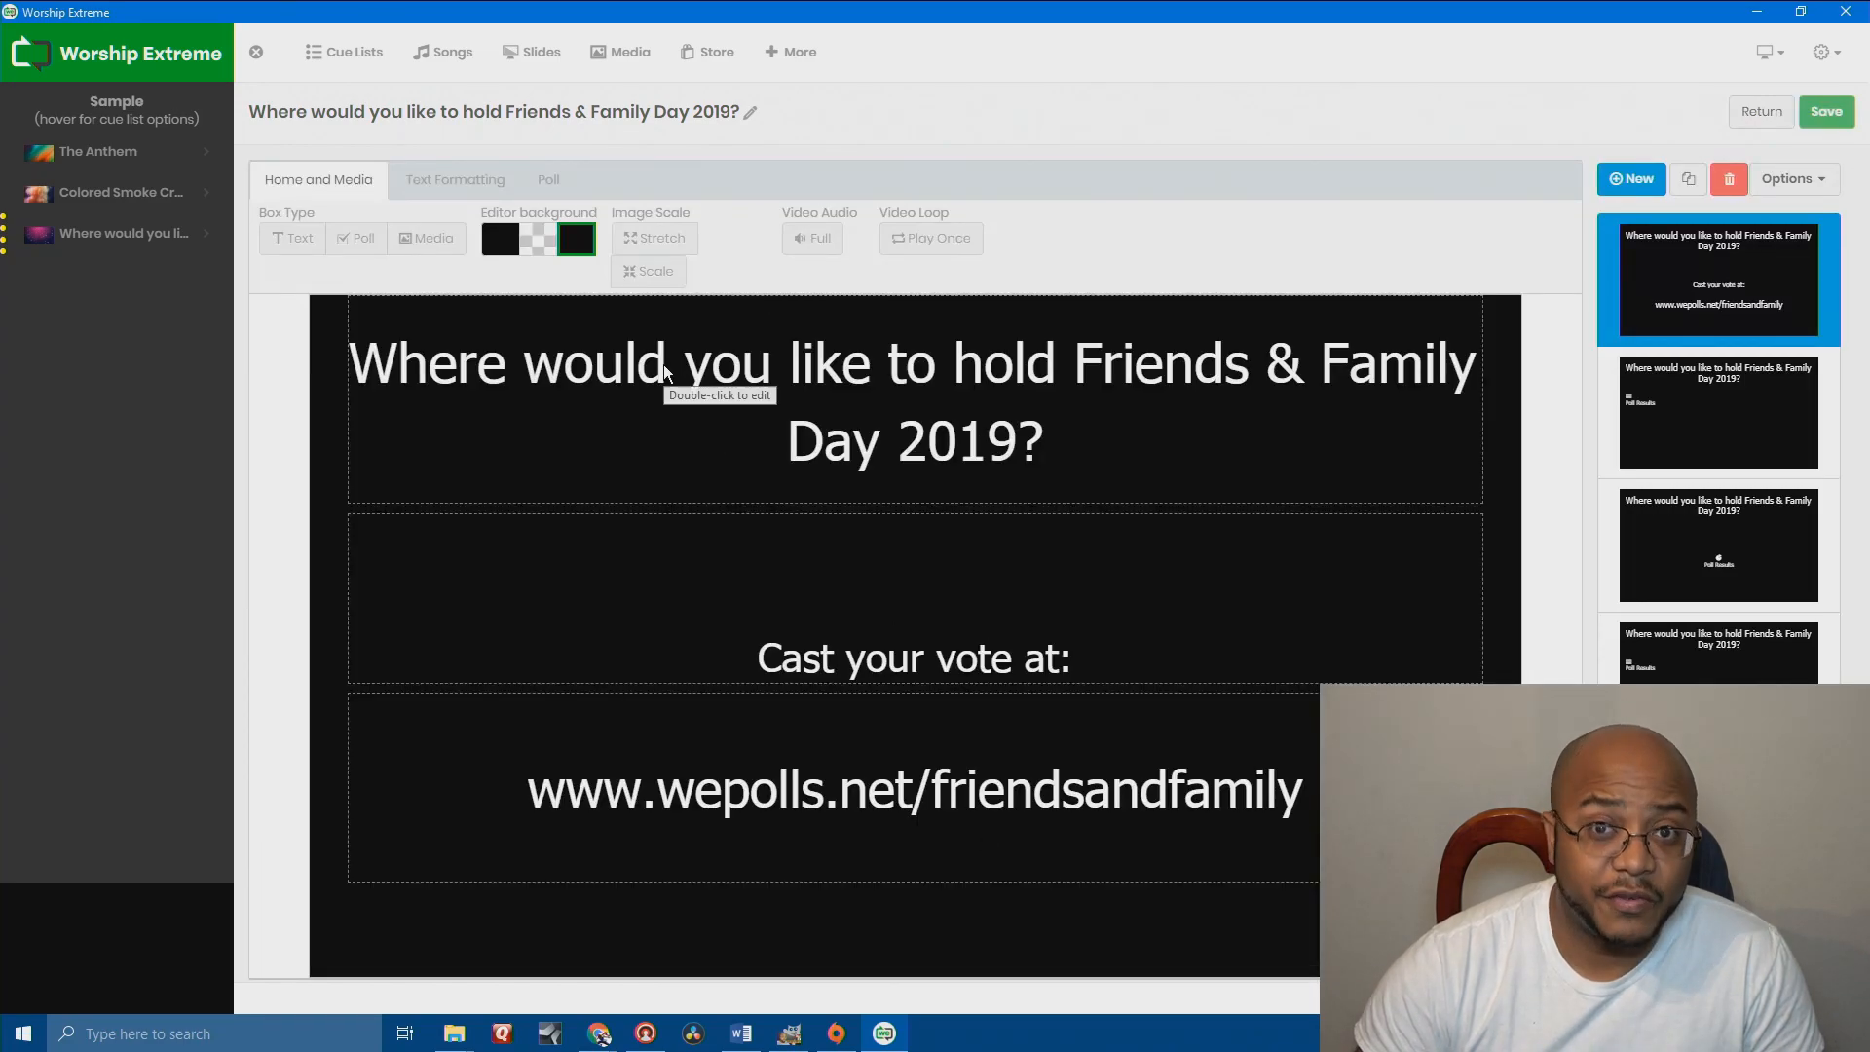
pyautogui.click(967, 449)
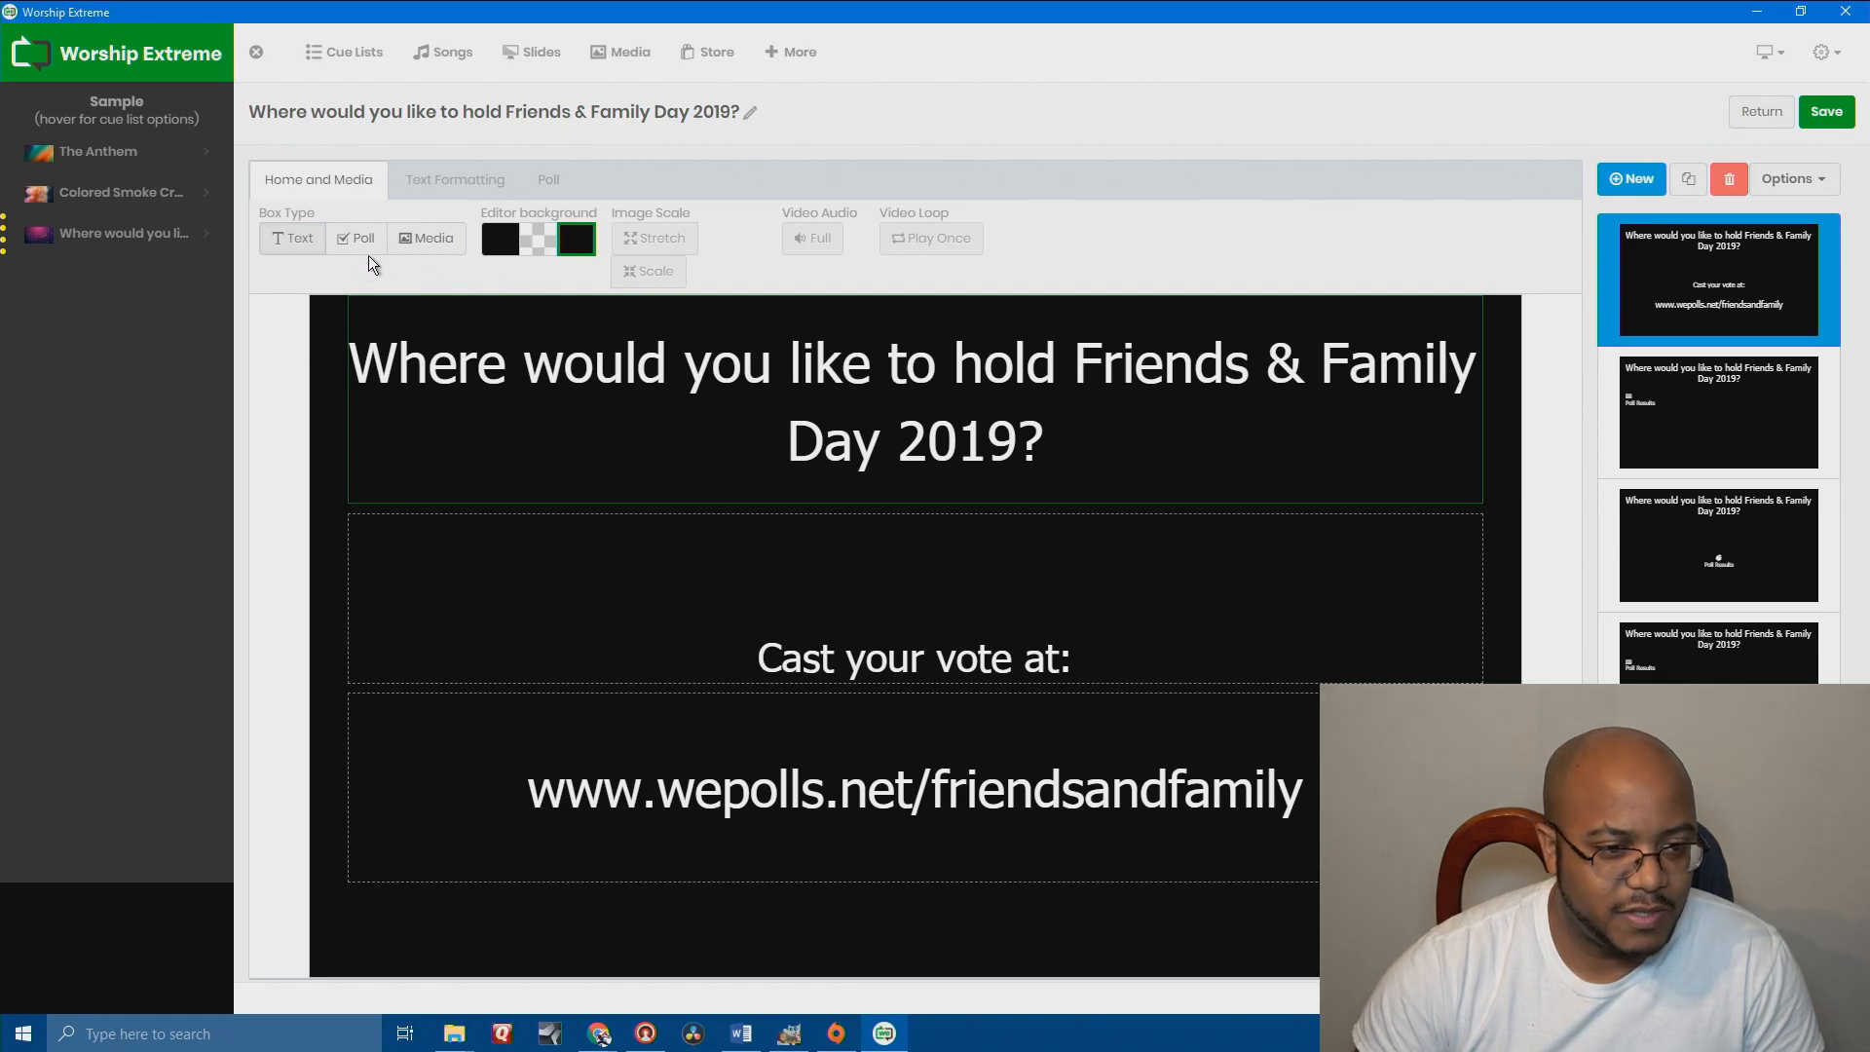
pyautogui.click(497, 185)
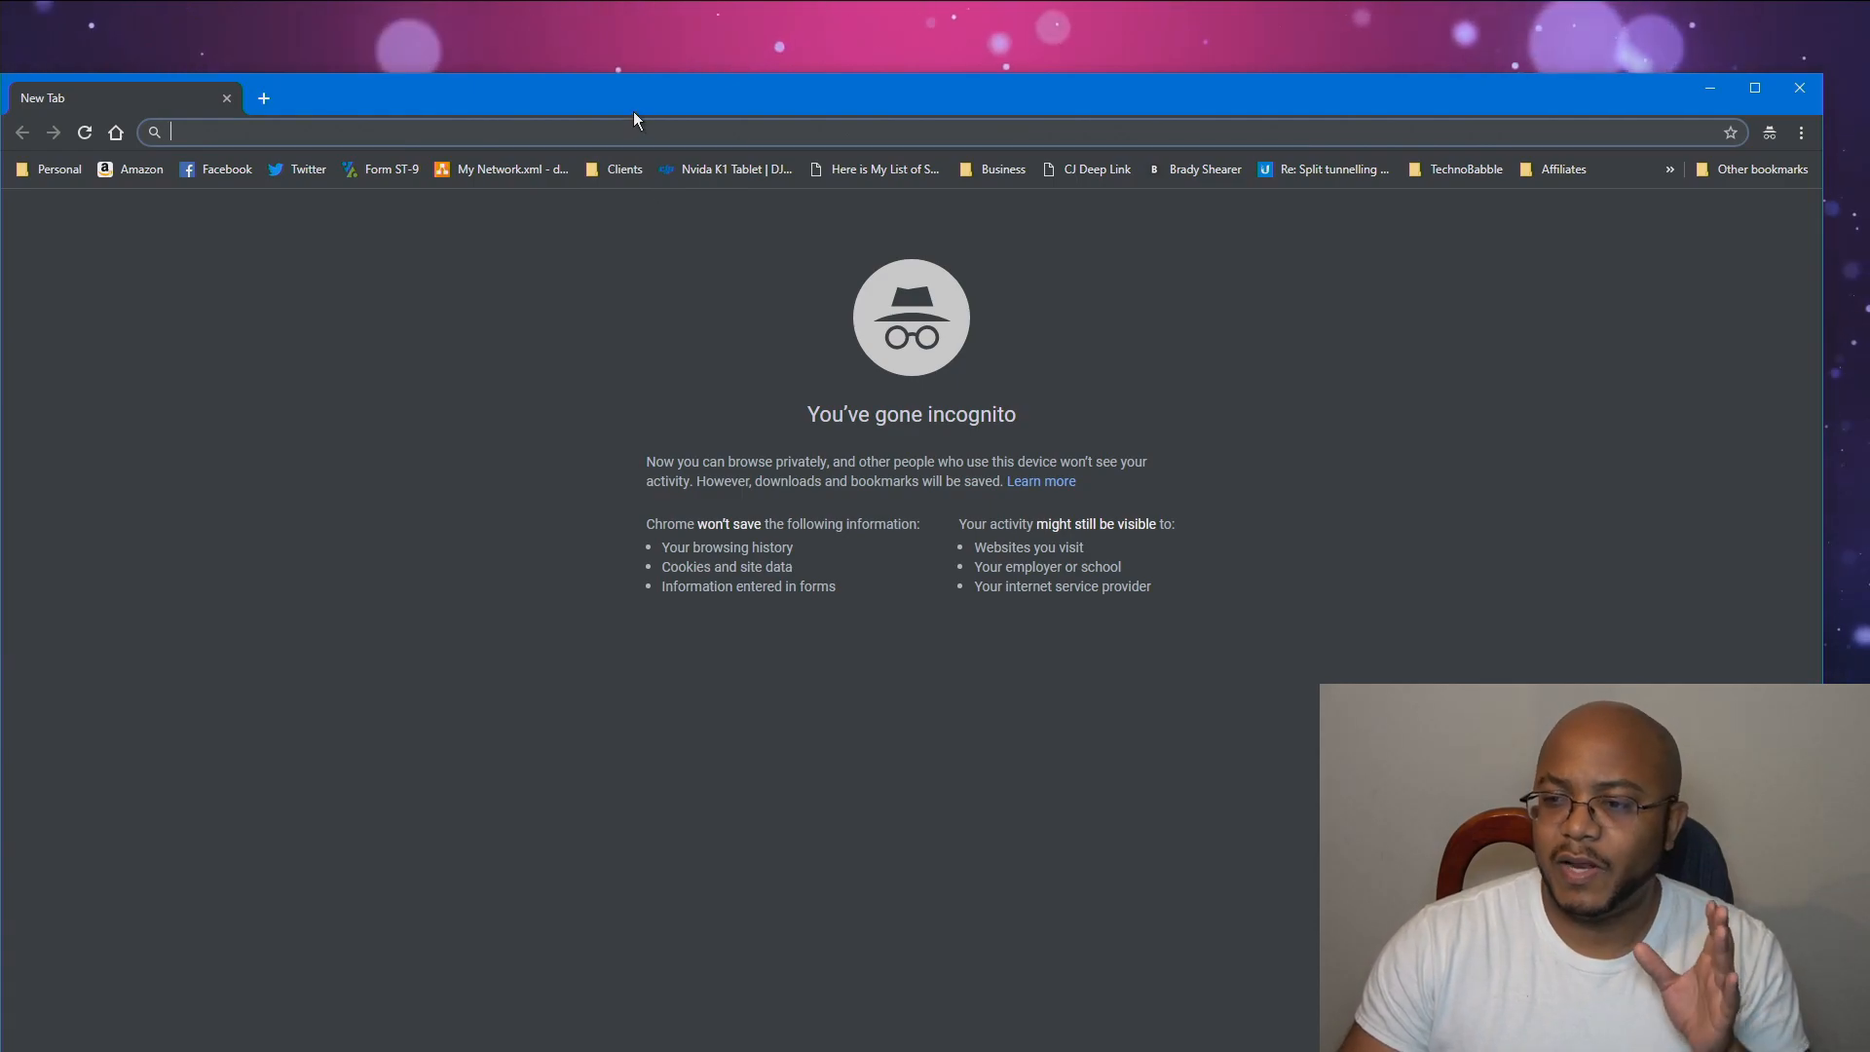
pyautogui.doubleClick(634, 109)
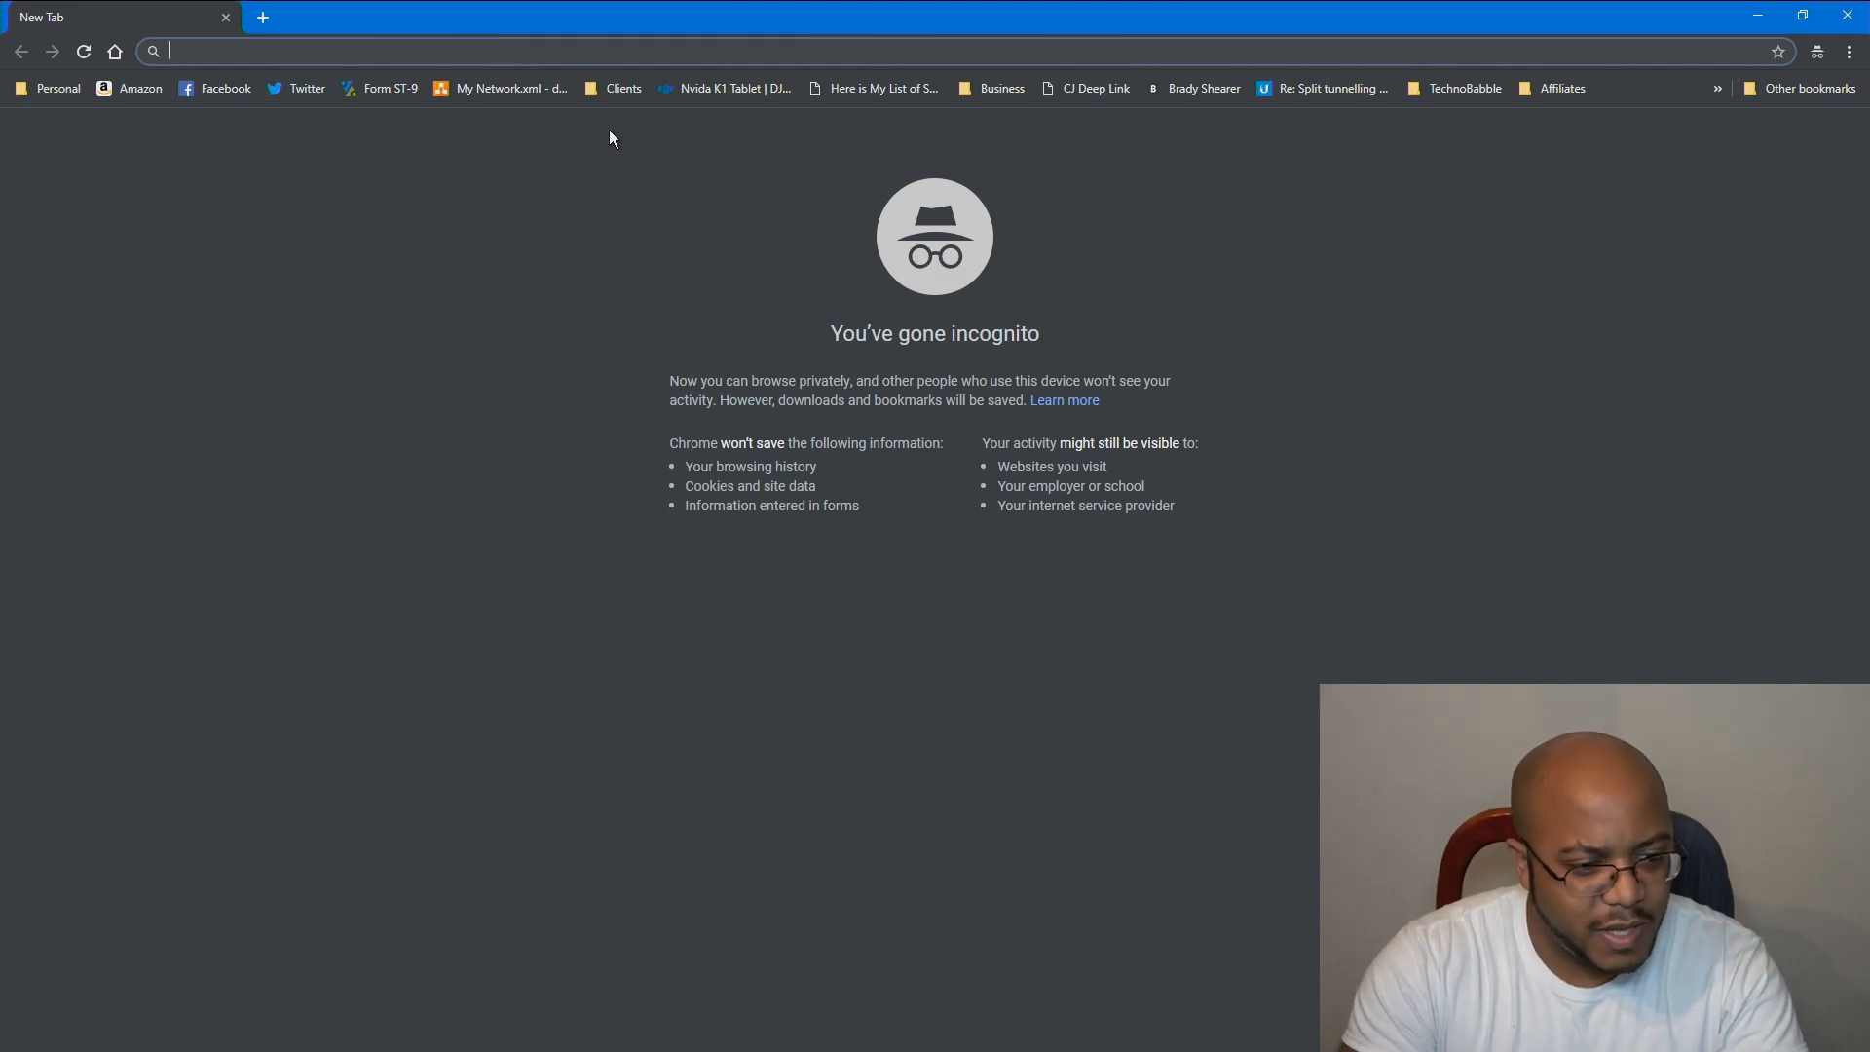
pyautogui.write('ww')
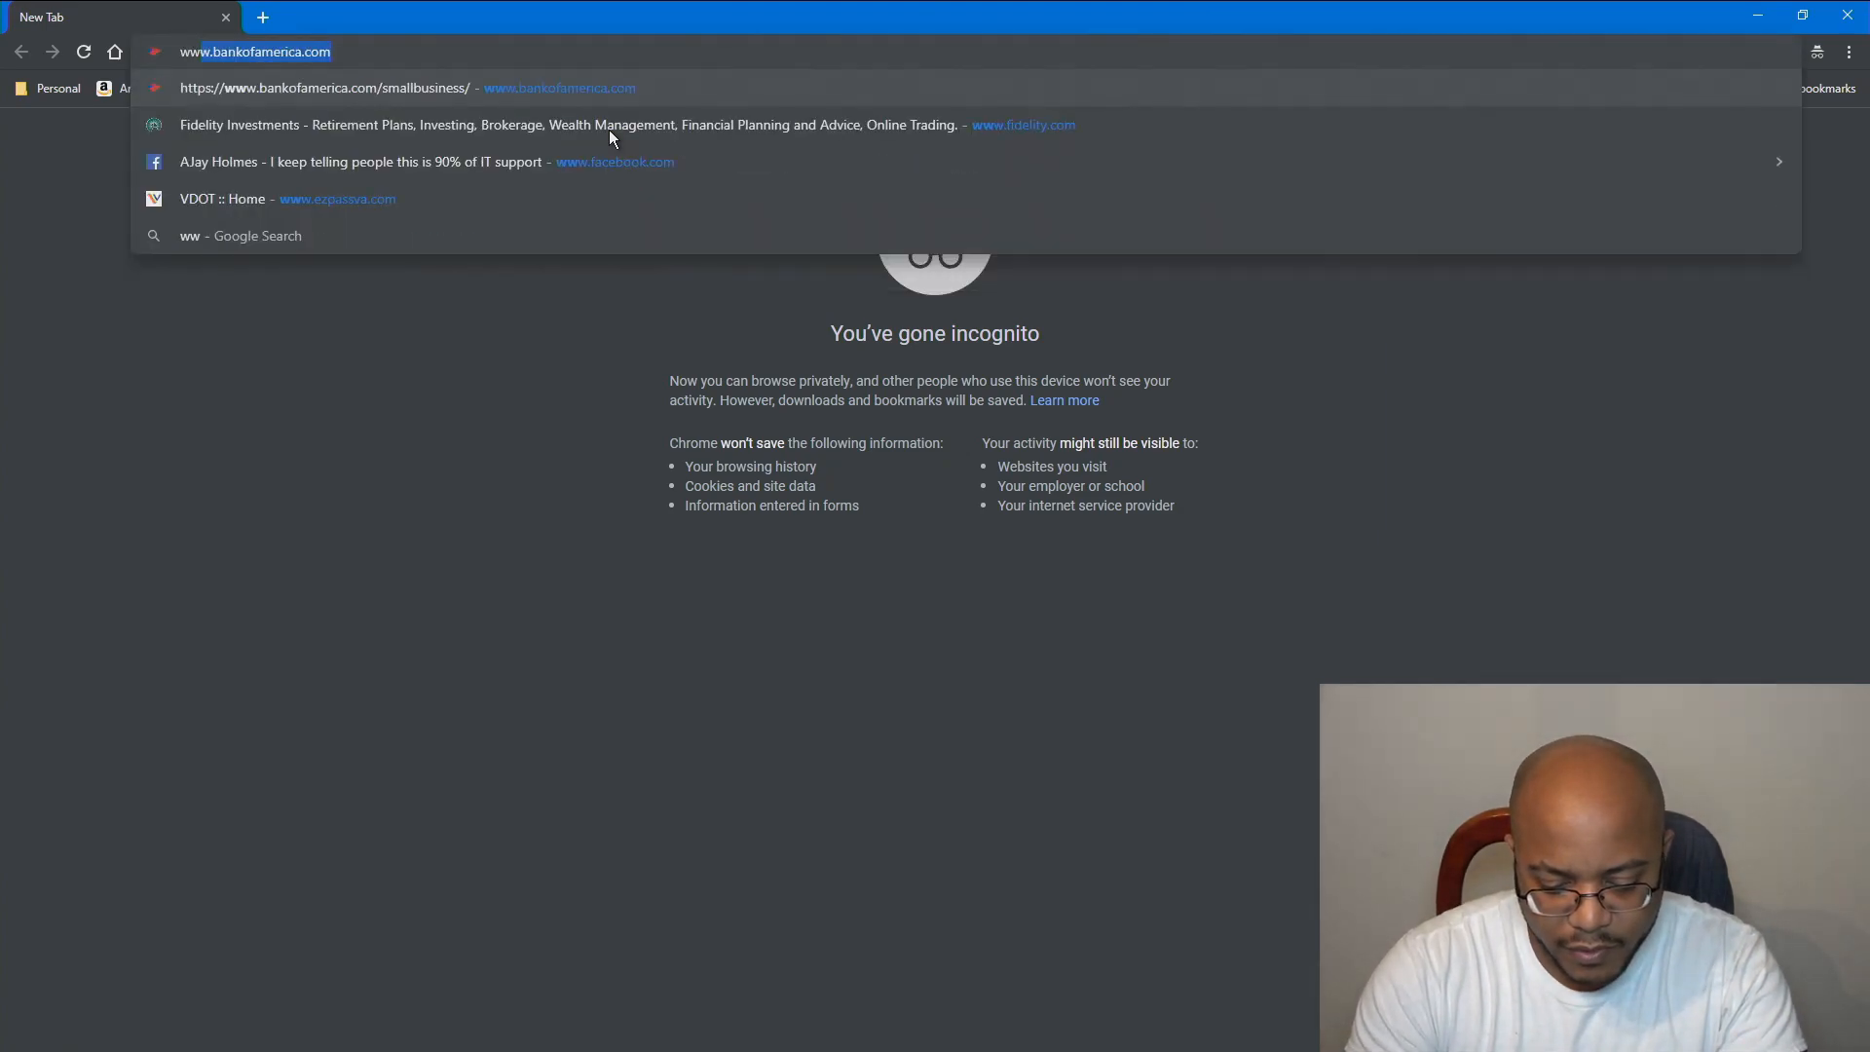
pyautogui.write('w.wepoll')
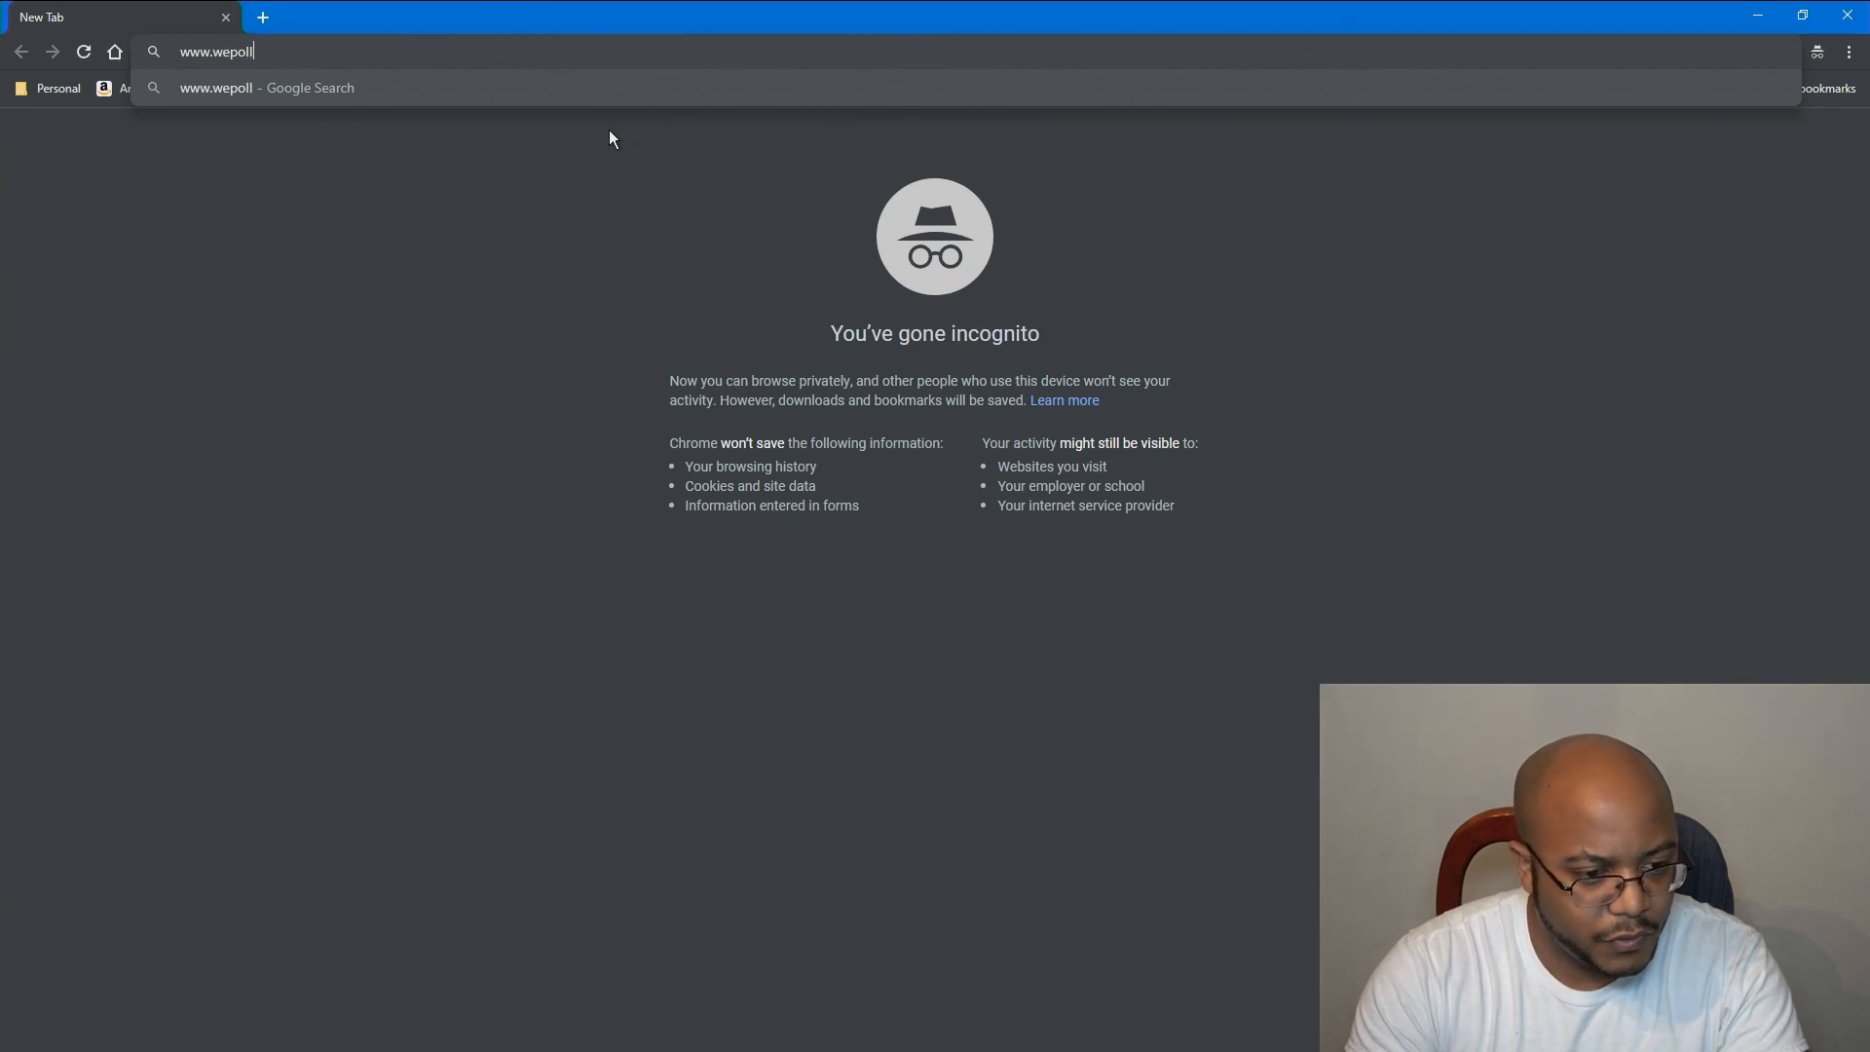
pyautogui.write('s.net/')
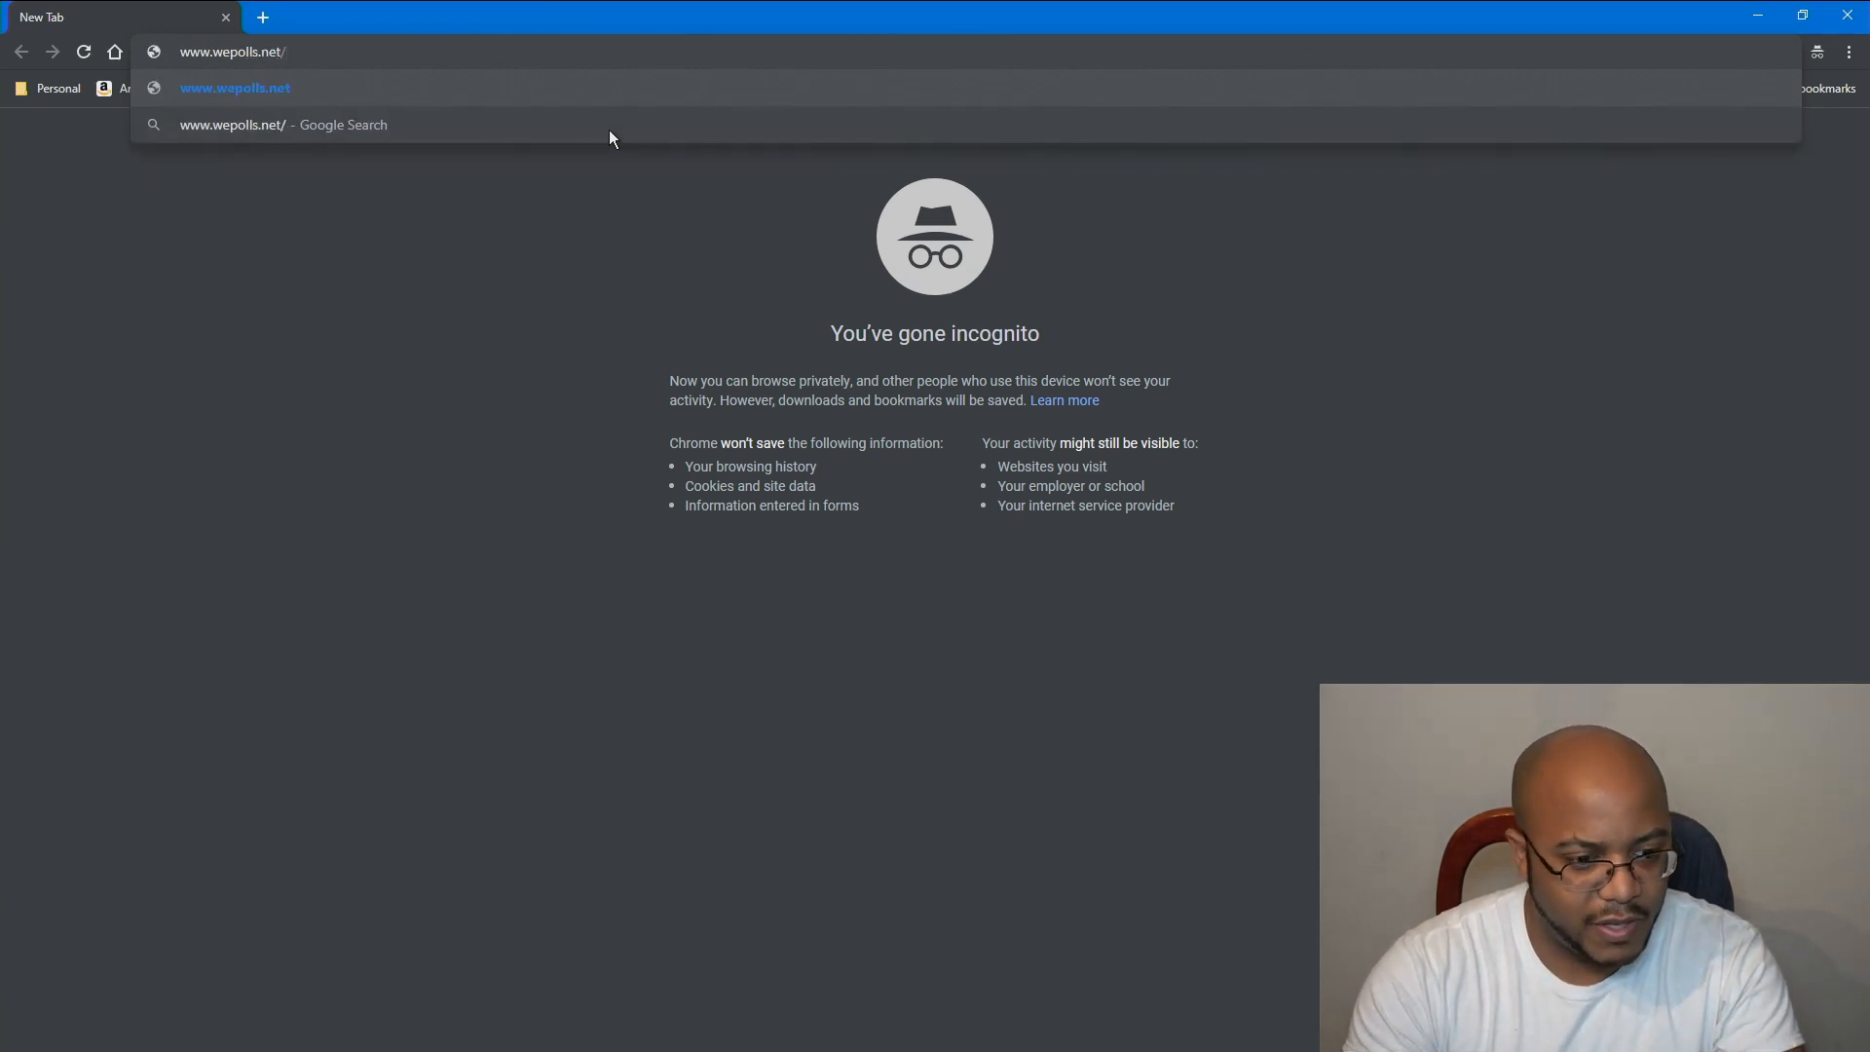
pyautogui.write('friendsandfamily')
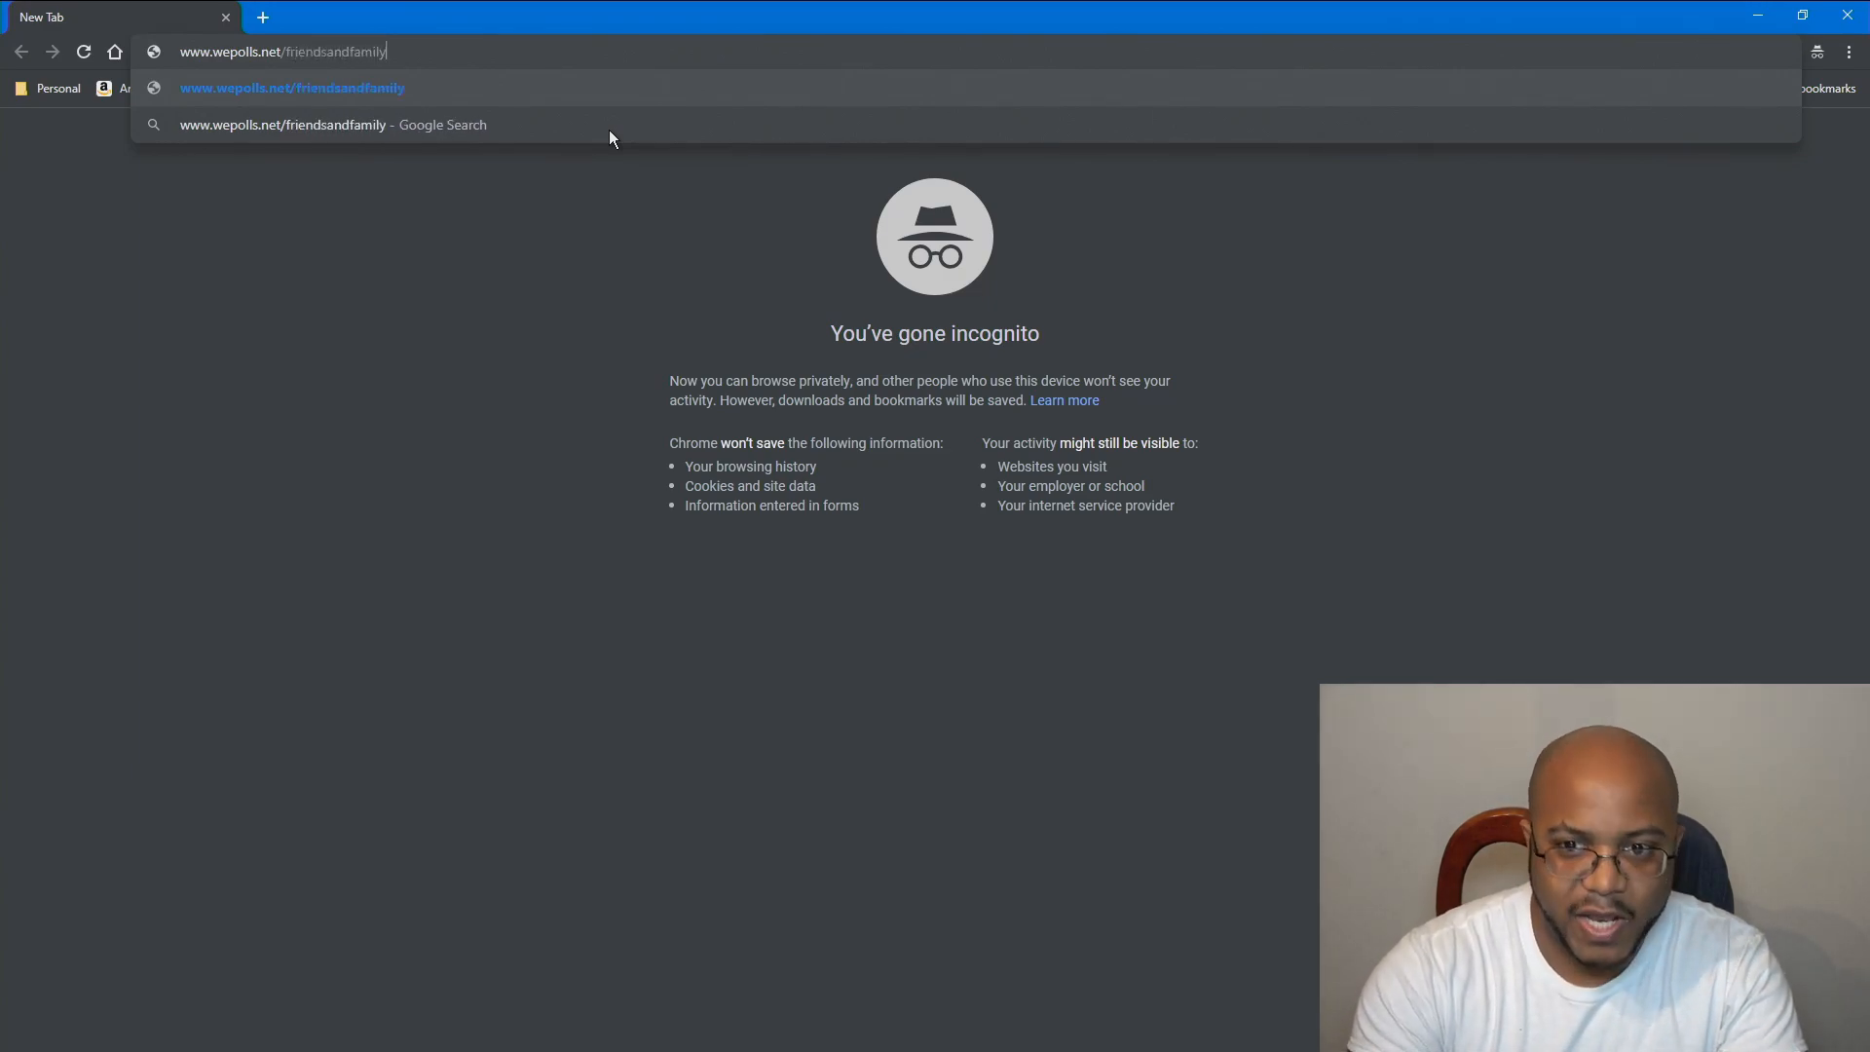
pyautogui.press('Return')
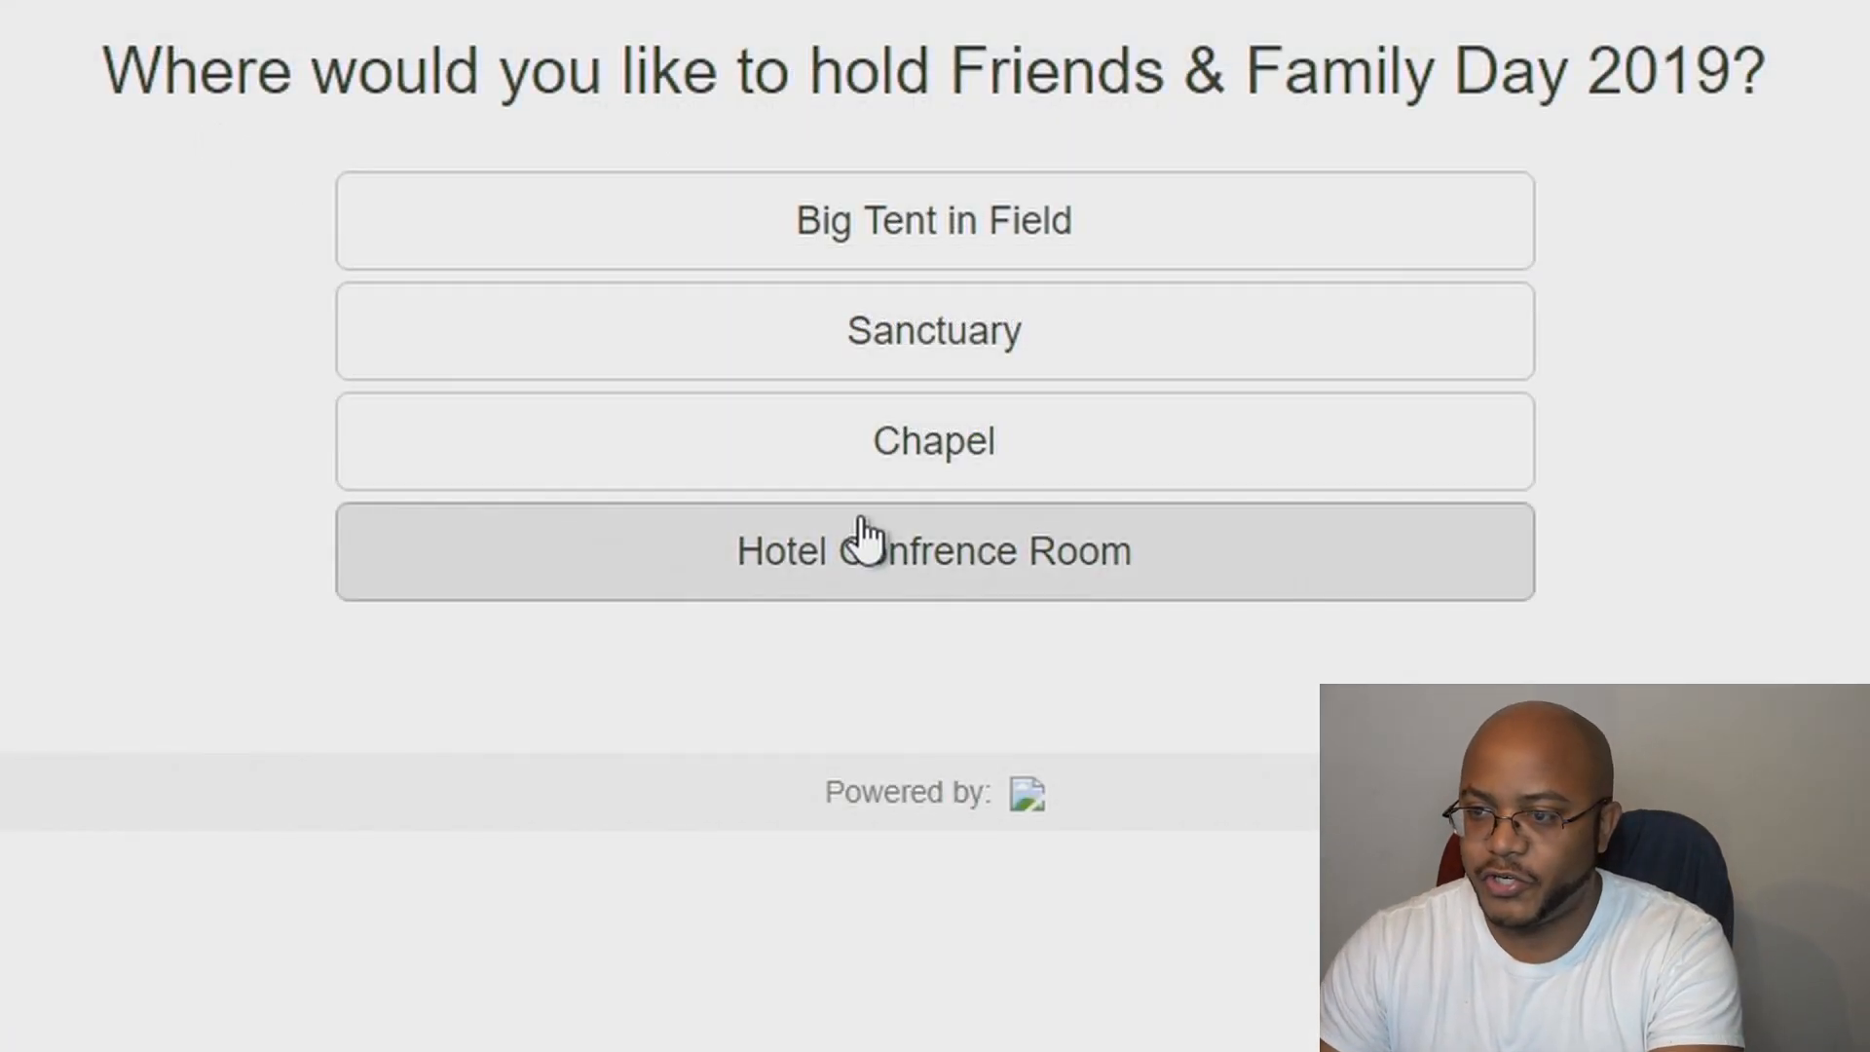
# - Vote for "Big Tent in Field" on the poll page and minimize the browser window
pyautogui.hotkey('ctrl', '+')
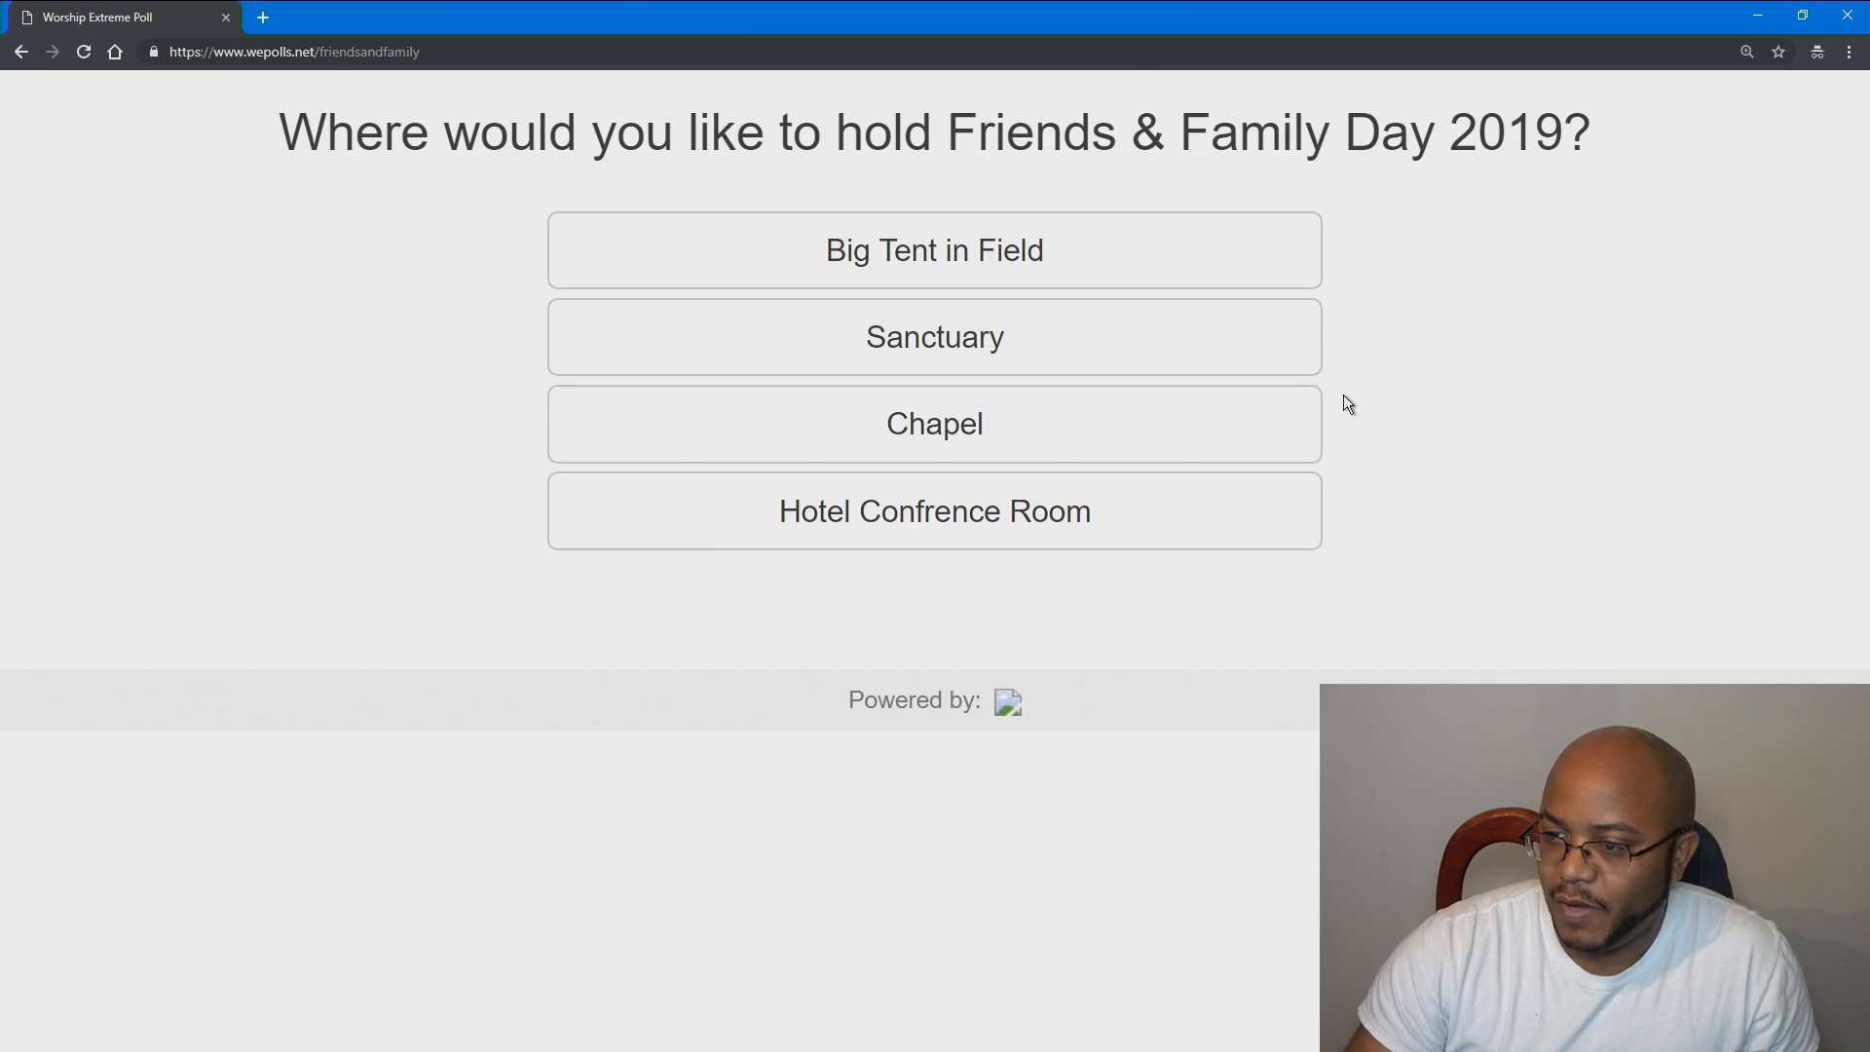
pyautogui.click(1074, 269)
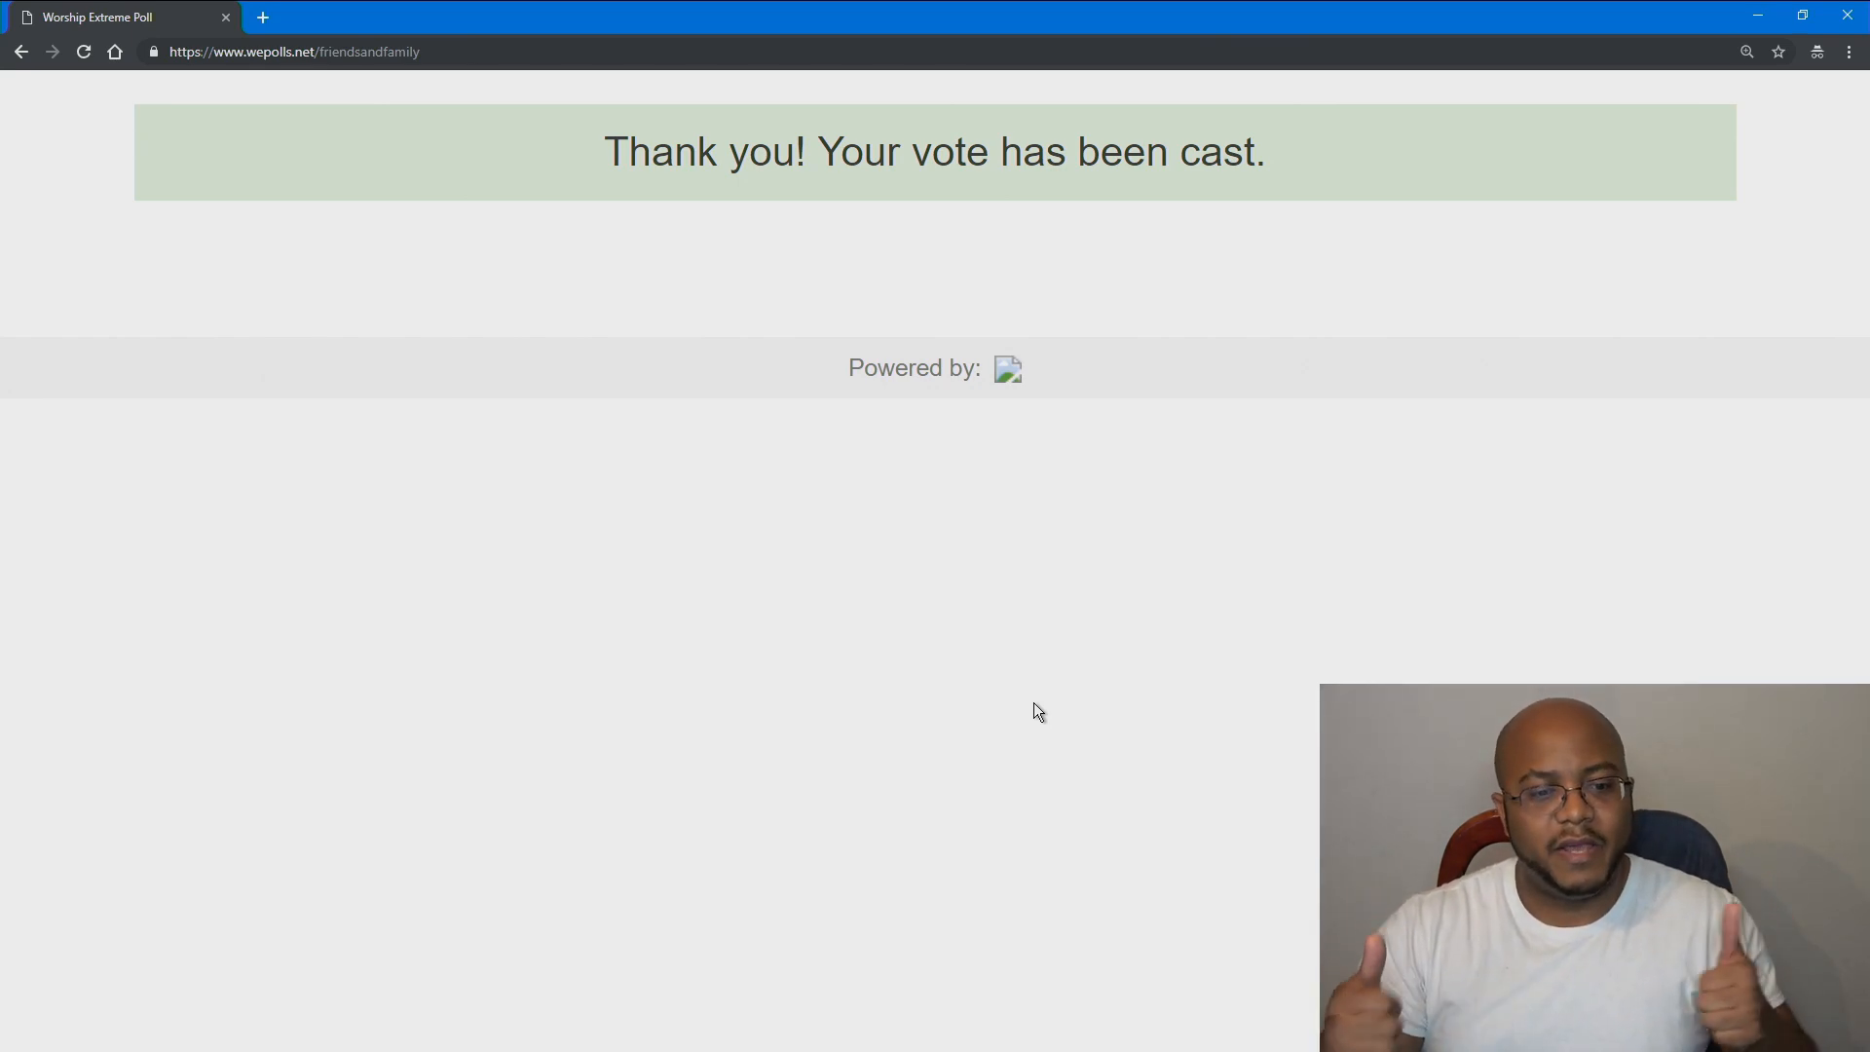
pyautogui.click(1755, 22)
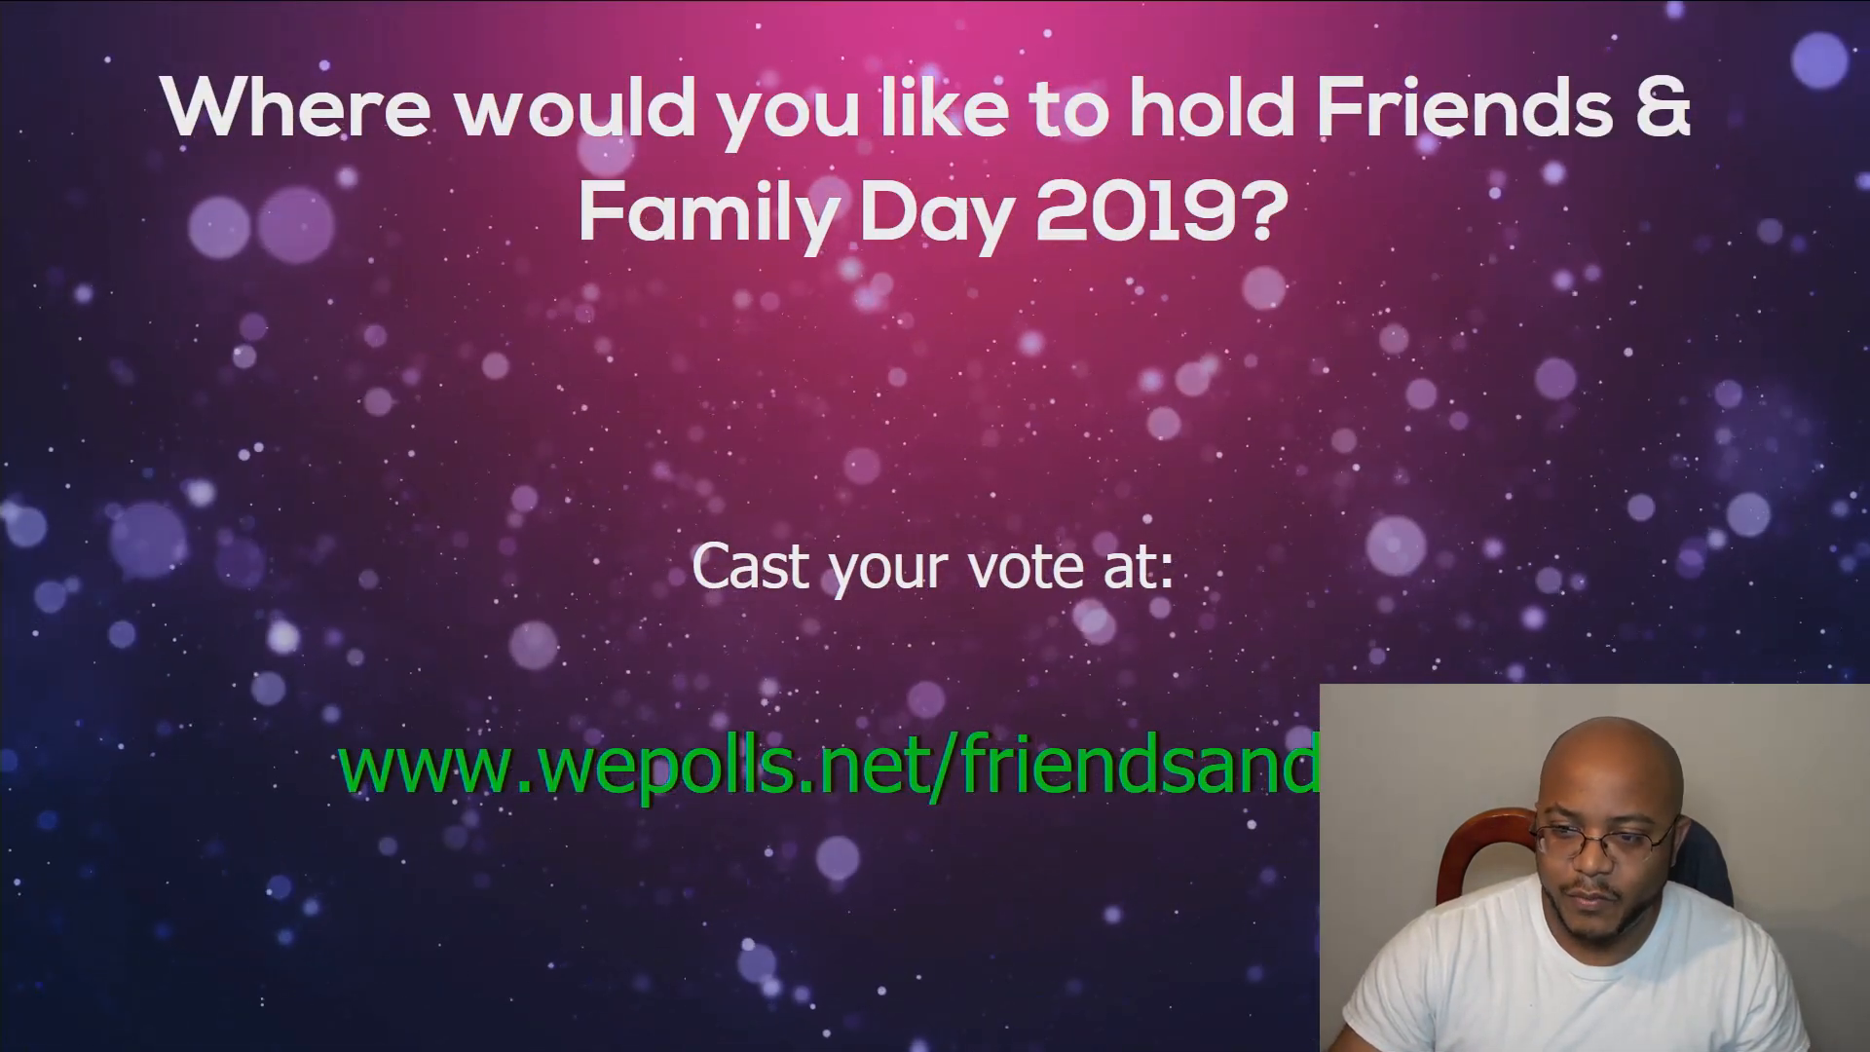
# - Show the poll cue's results on slide 2, go back to slide 1, and present slide 2 again
pyautogui.press('Right')
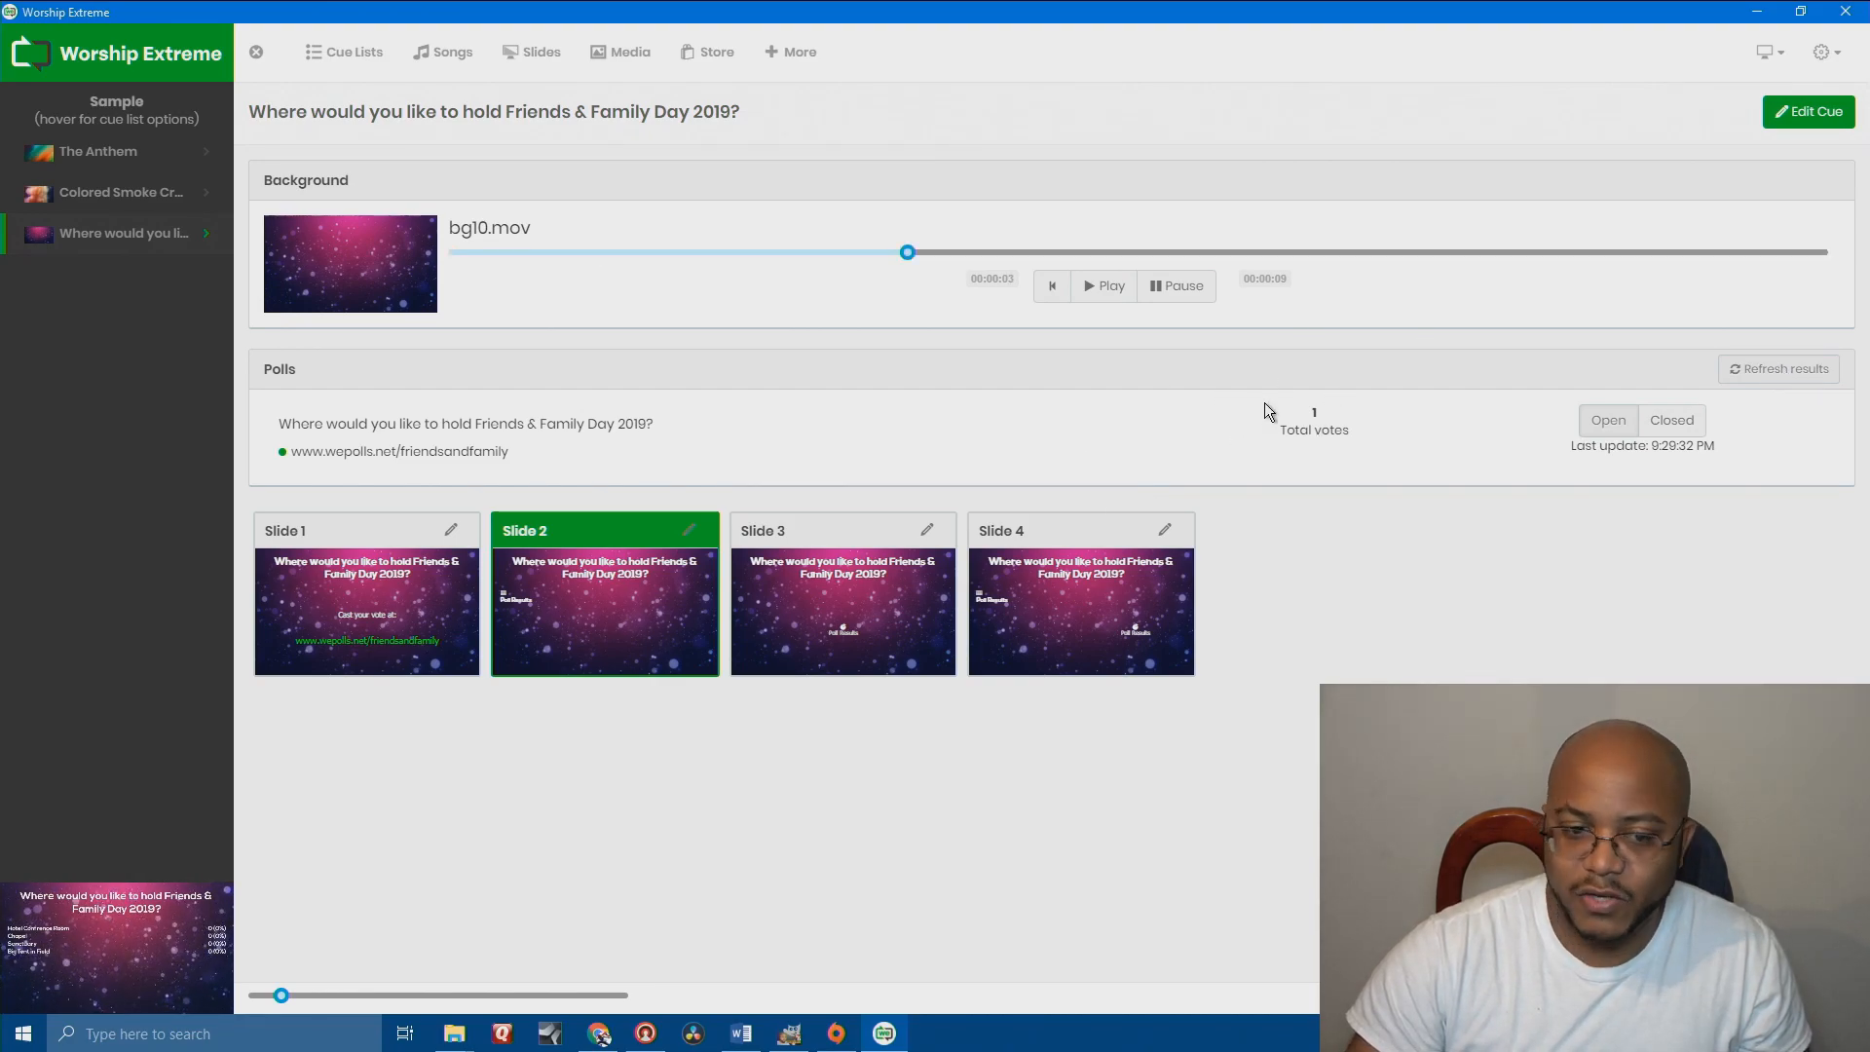
pyautogui.click(441, 607)
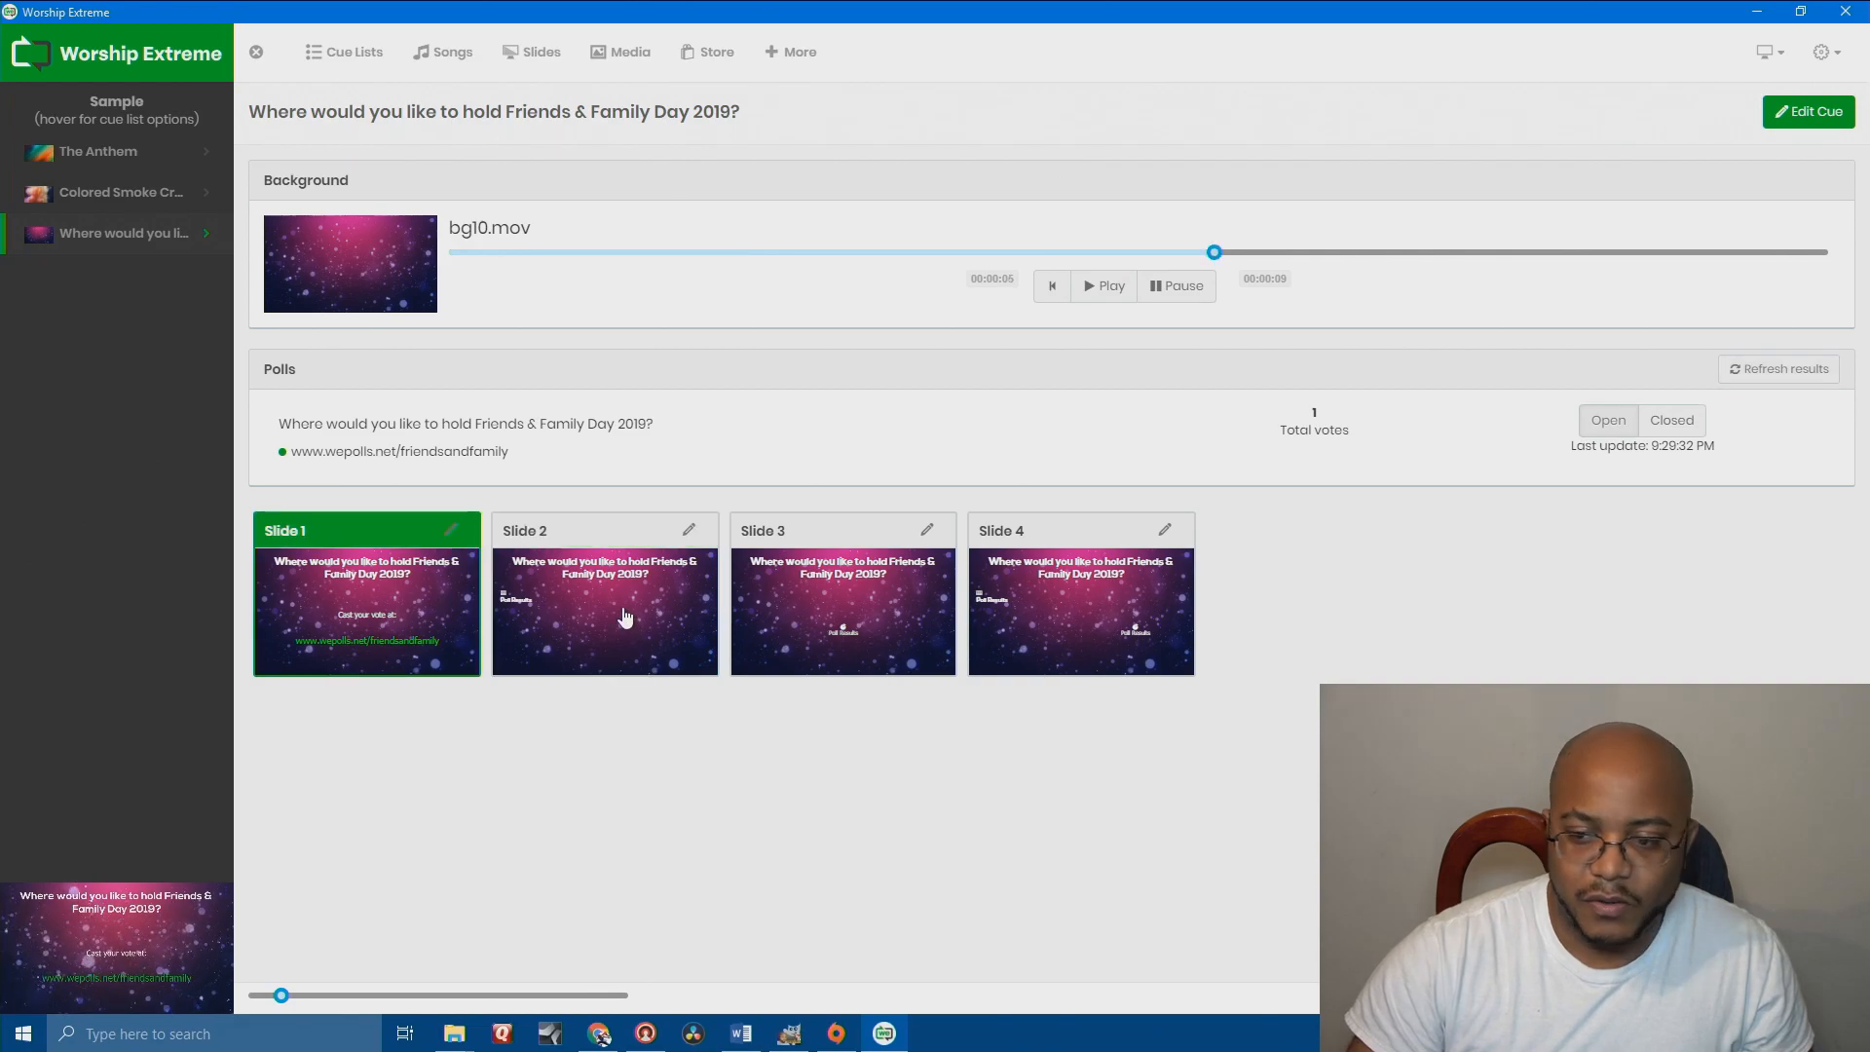
pyautogui.click(621, 614)
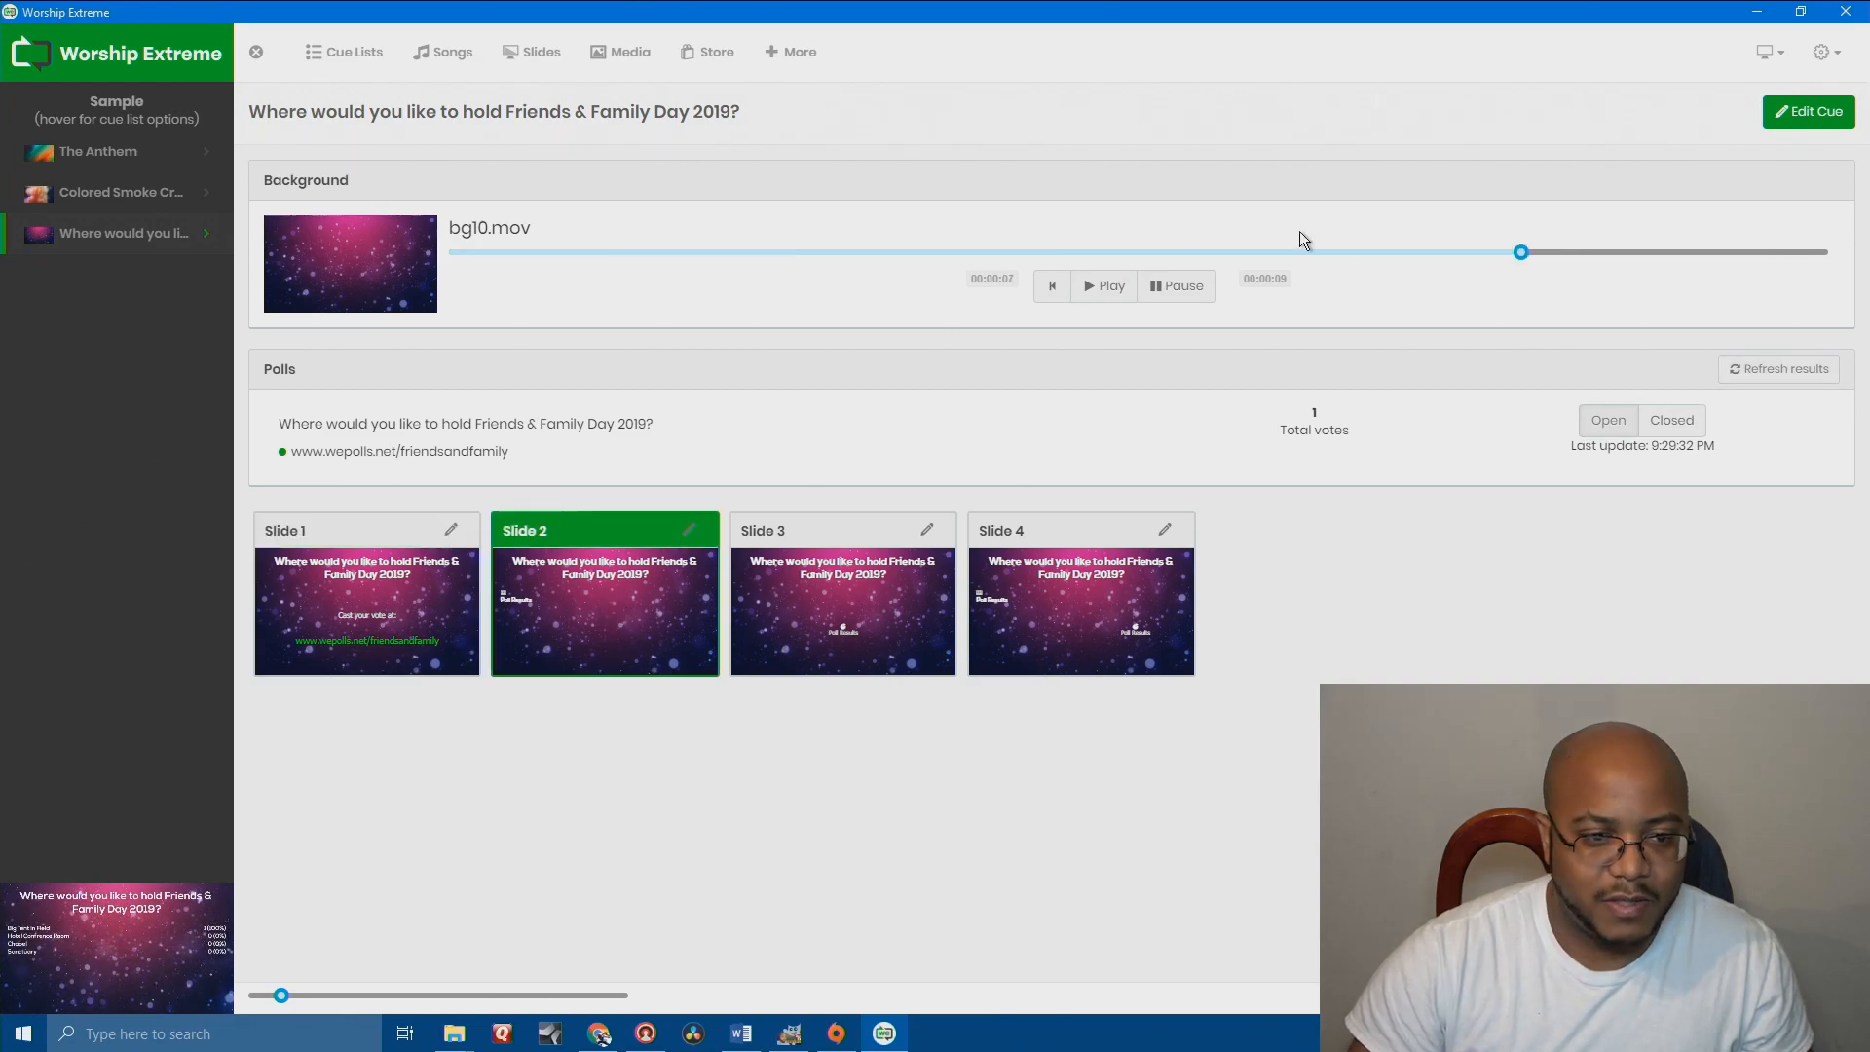